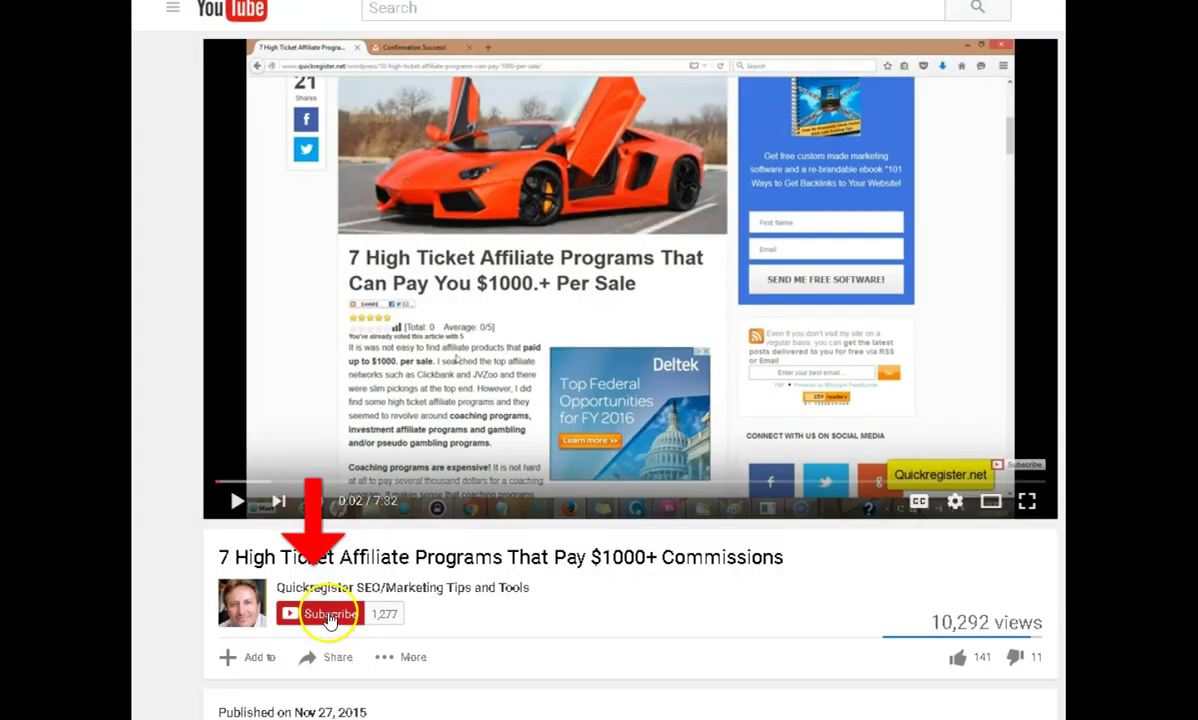
Subscribe to the video's channel and turn on its notifications
click(329, 616)
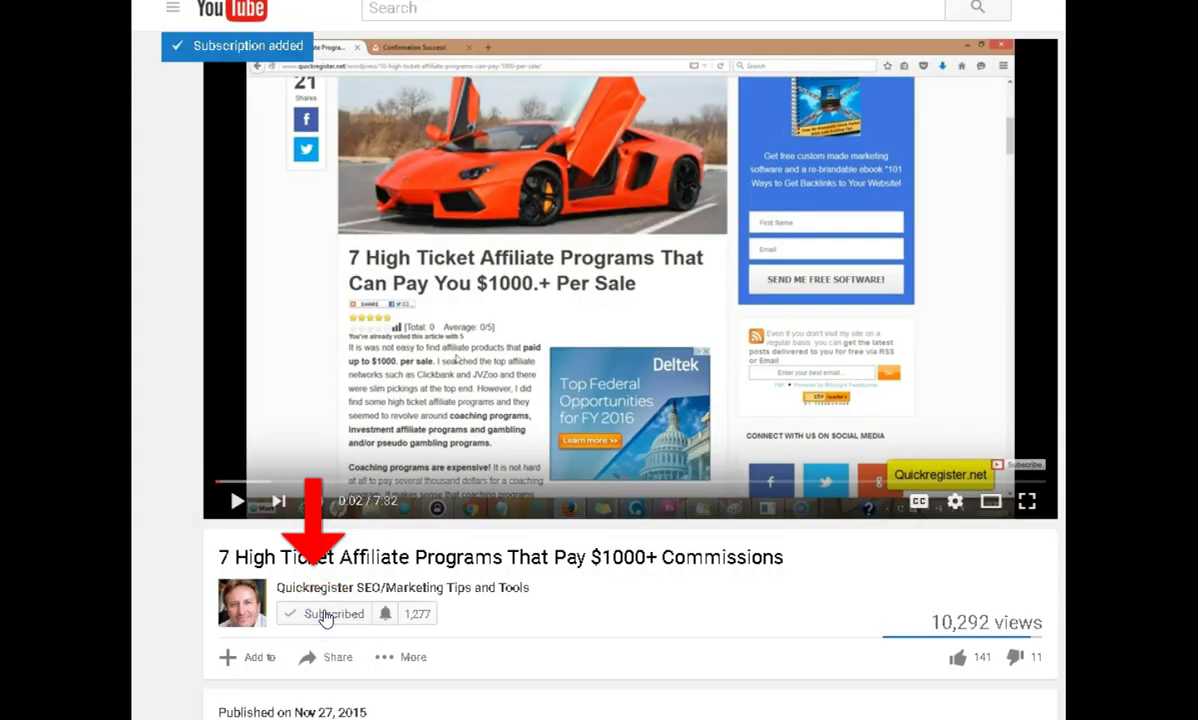
click(385, 614)
click(695, 341)
click(983, 466)
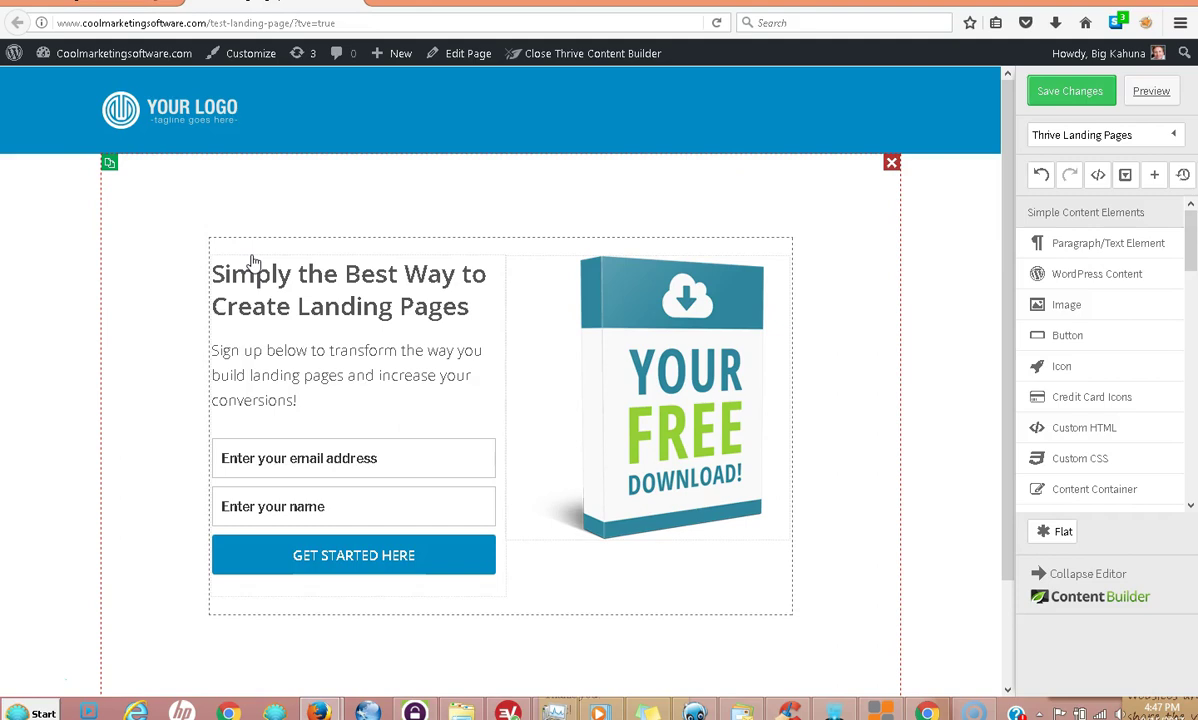
Dismiss the save reminder and examine the landing page's headline, text, sign-up form and product image
click(220, 182)
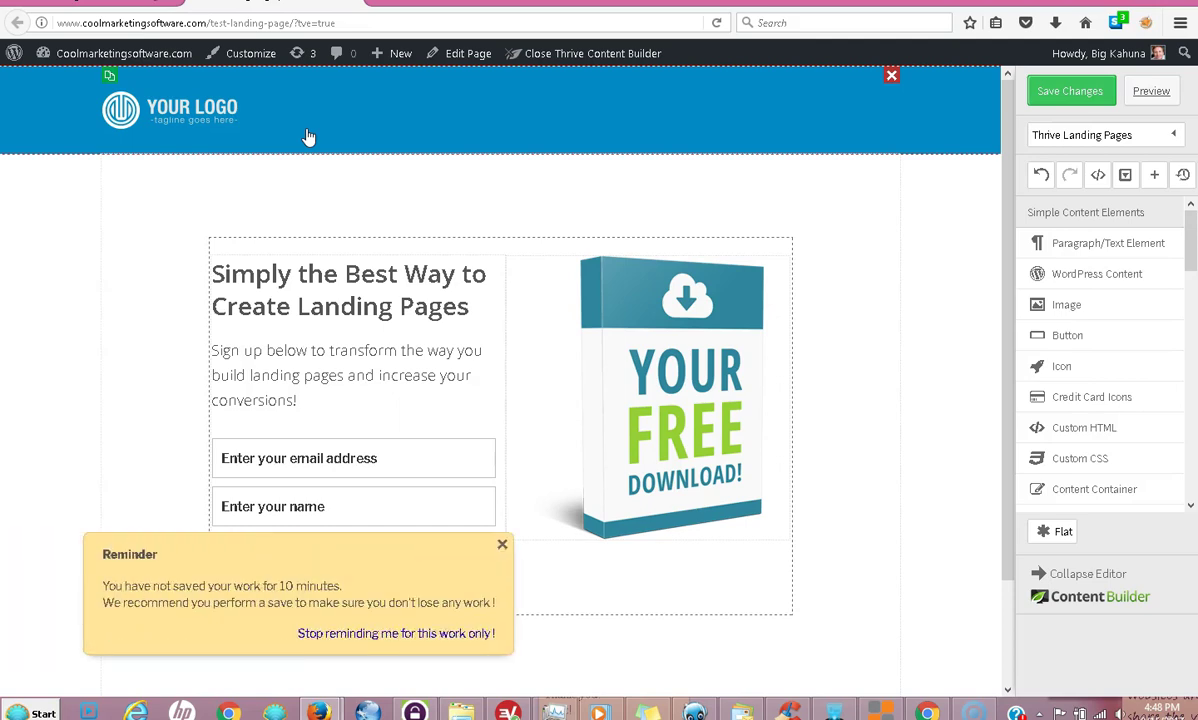
click(501, 544)
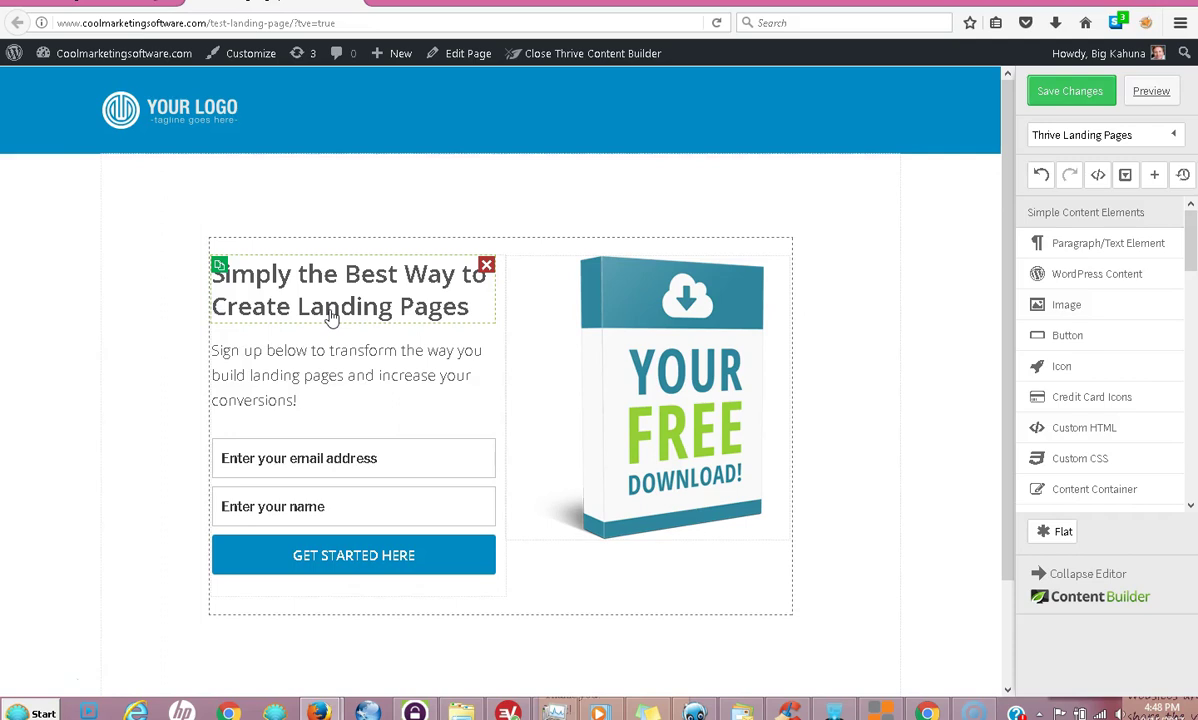
click(352, 222)
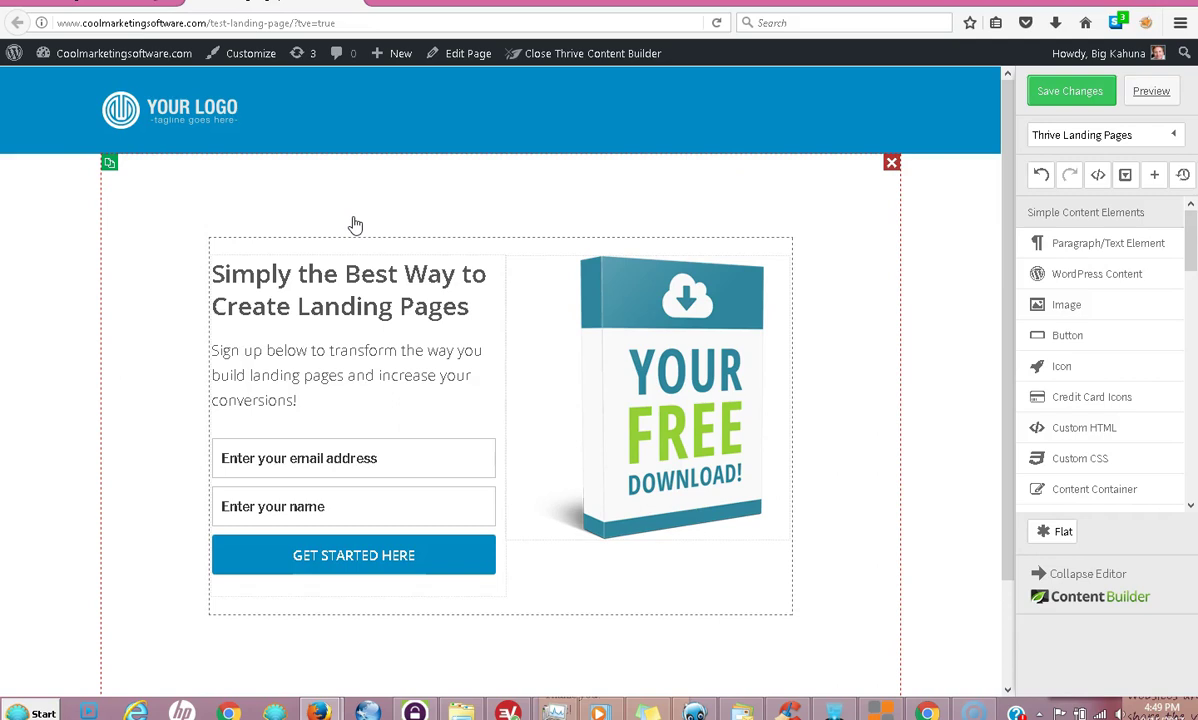
click(537, 393)
click(703, 418)
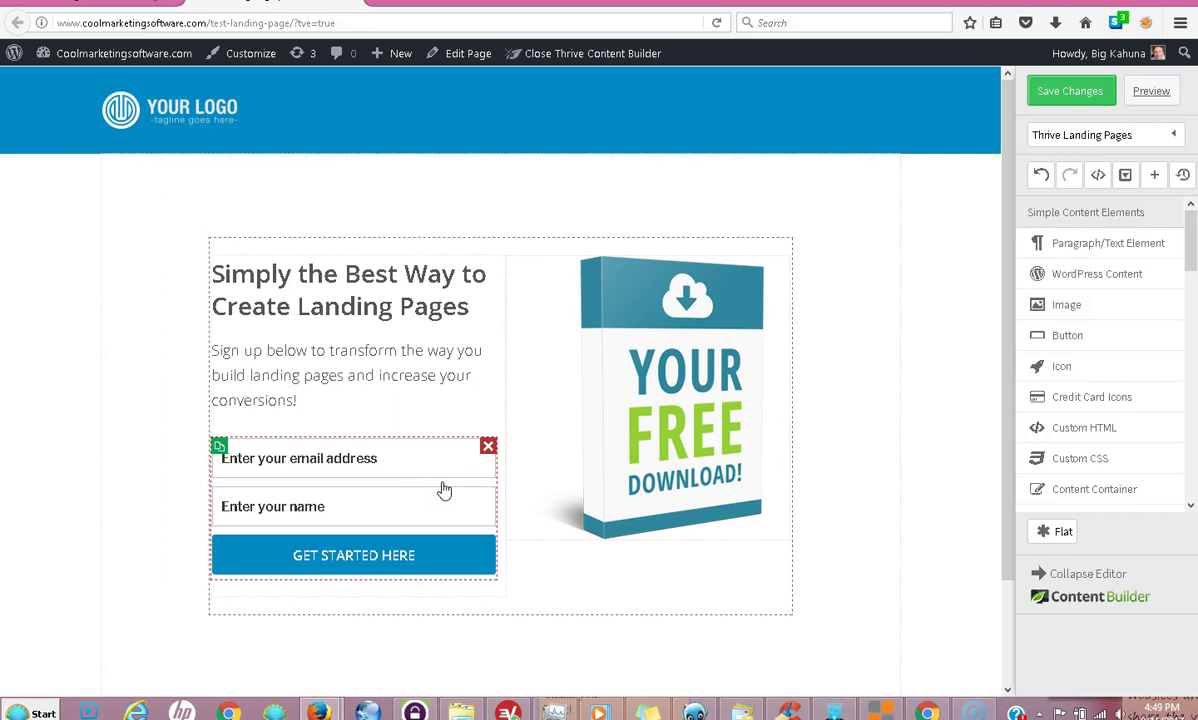
click(408, 451)
click(224, 338)
click(47, 260)
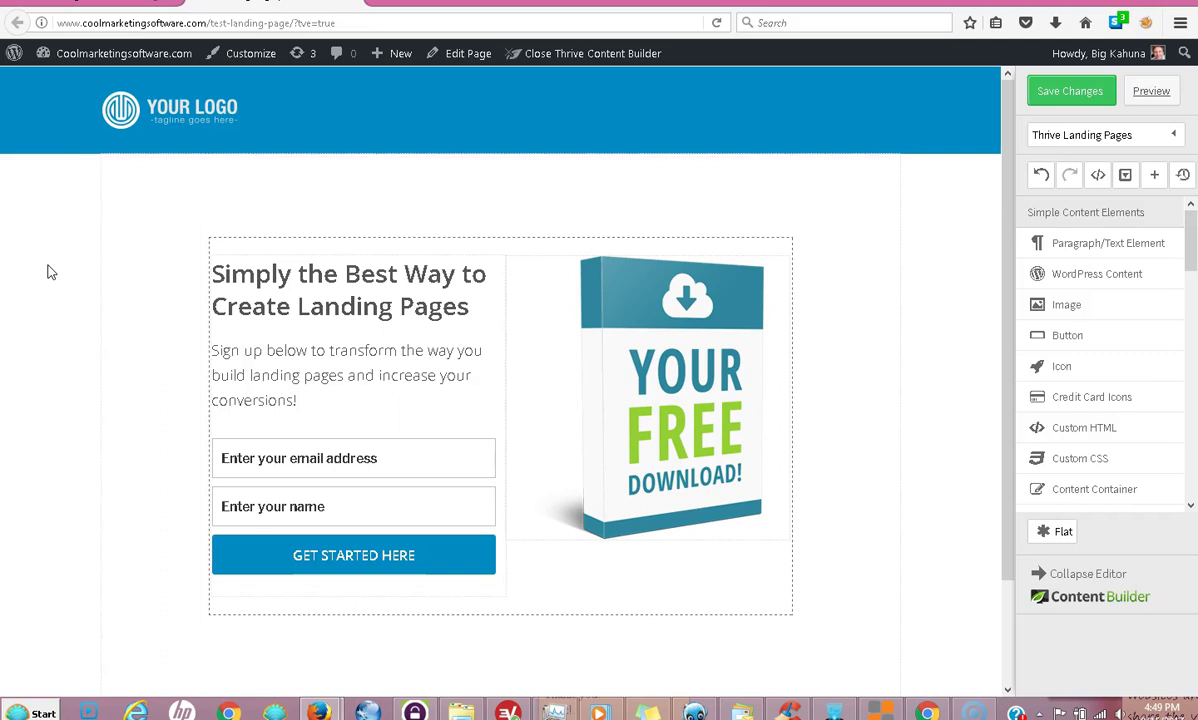
click(59, 270)
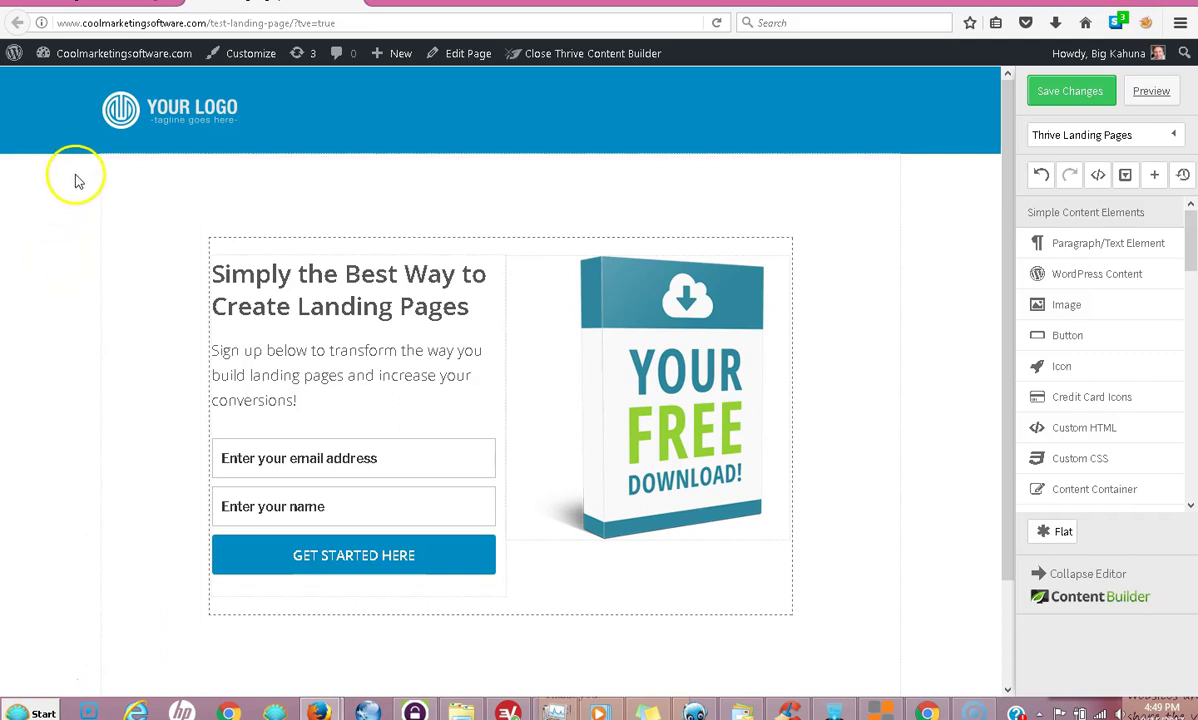
Leave the landing page editor and open the site's WordPress dashboard
mouse_move(96, 62)
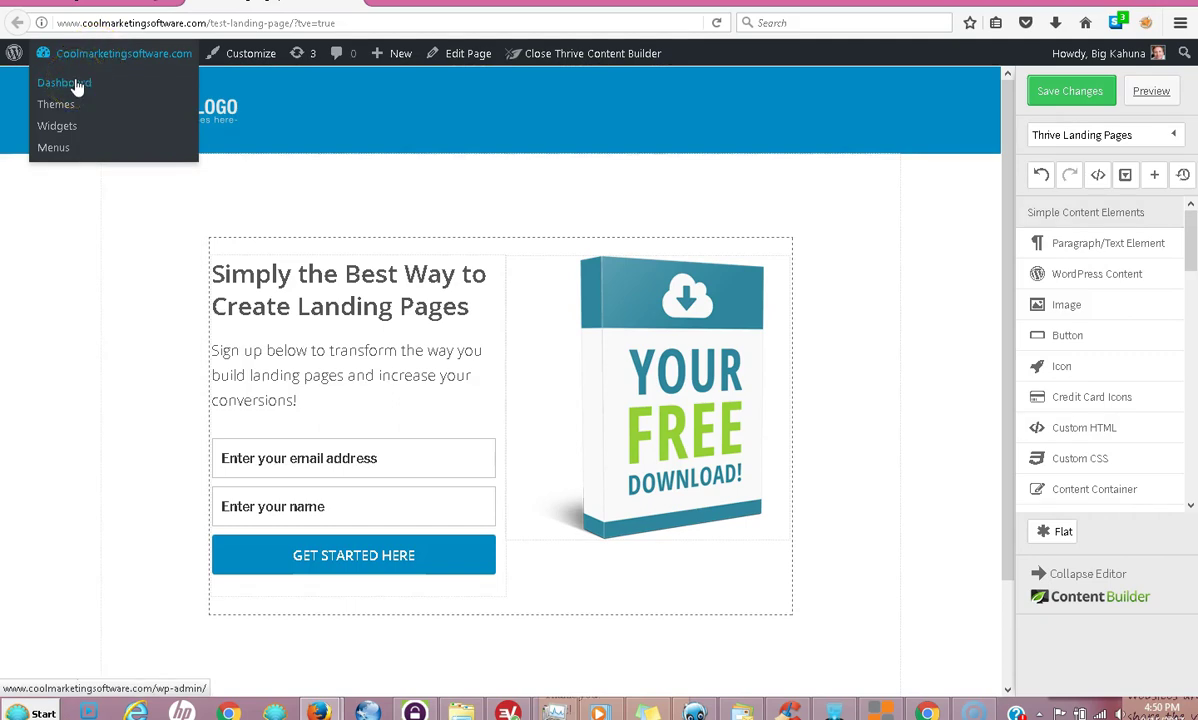
click(75, 89)
click(72, 90)
click(708, 313)
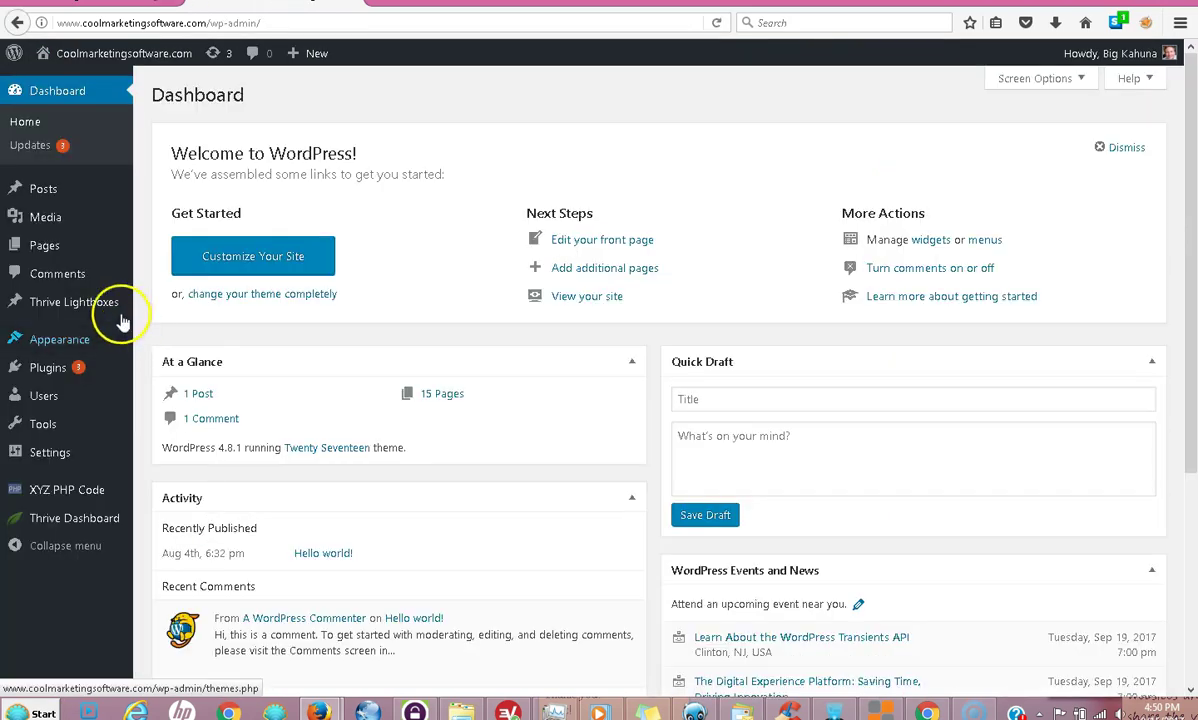
Publish a new page titled "Test Landing Page" and open it in Thrive Content Builder
mouse_move(62, 256)
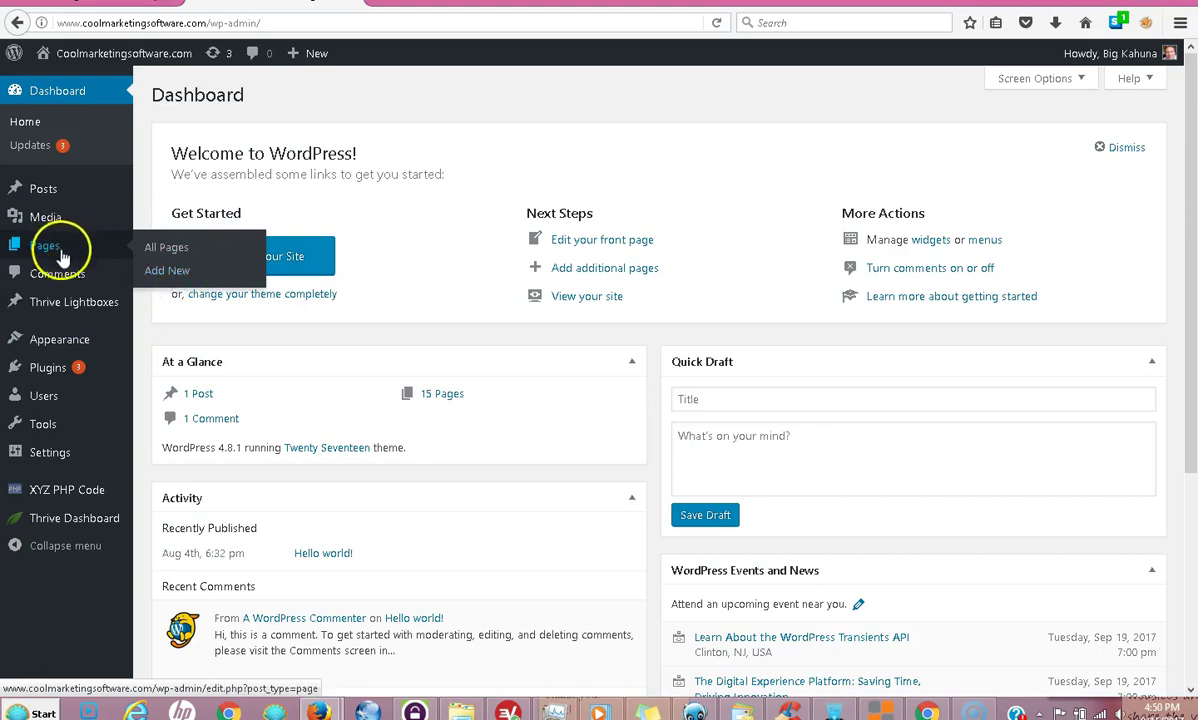
click(167, 272)
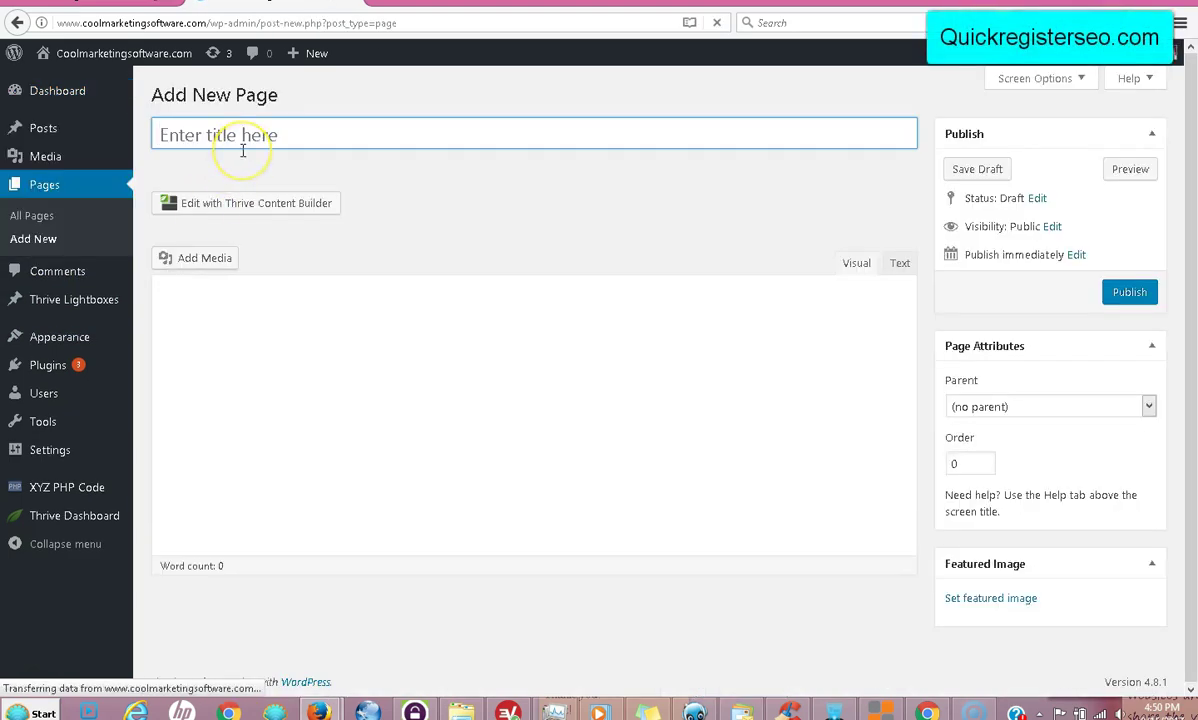
click(242, 148)
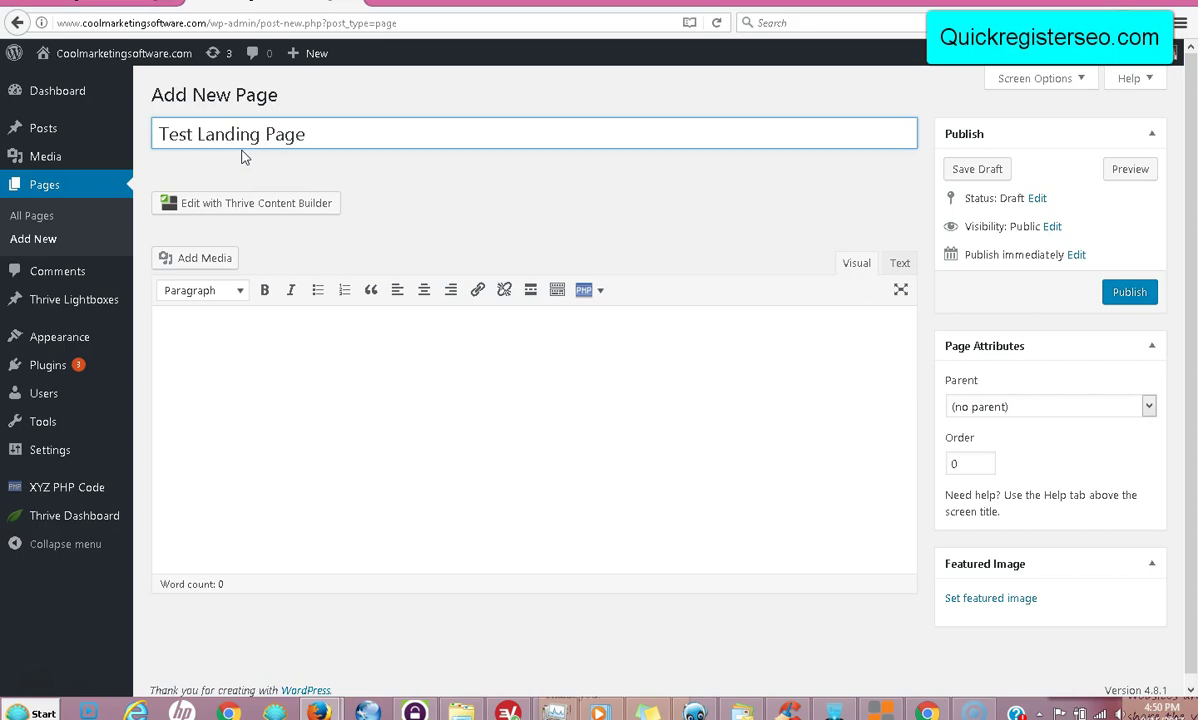
click(1130, 292)
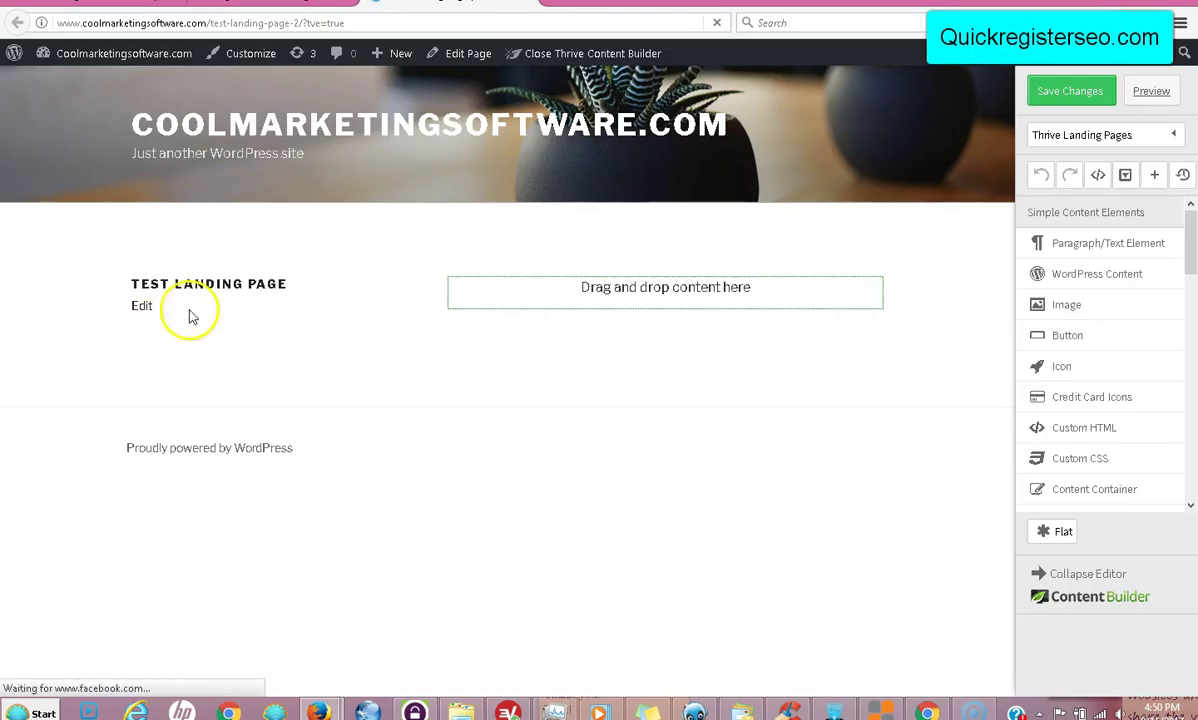
Filter the landing page templates by lead generation and load "Elementary 1-Step Lead Generation" onto the page
click(1122, 137)
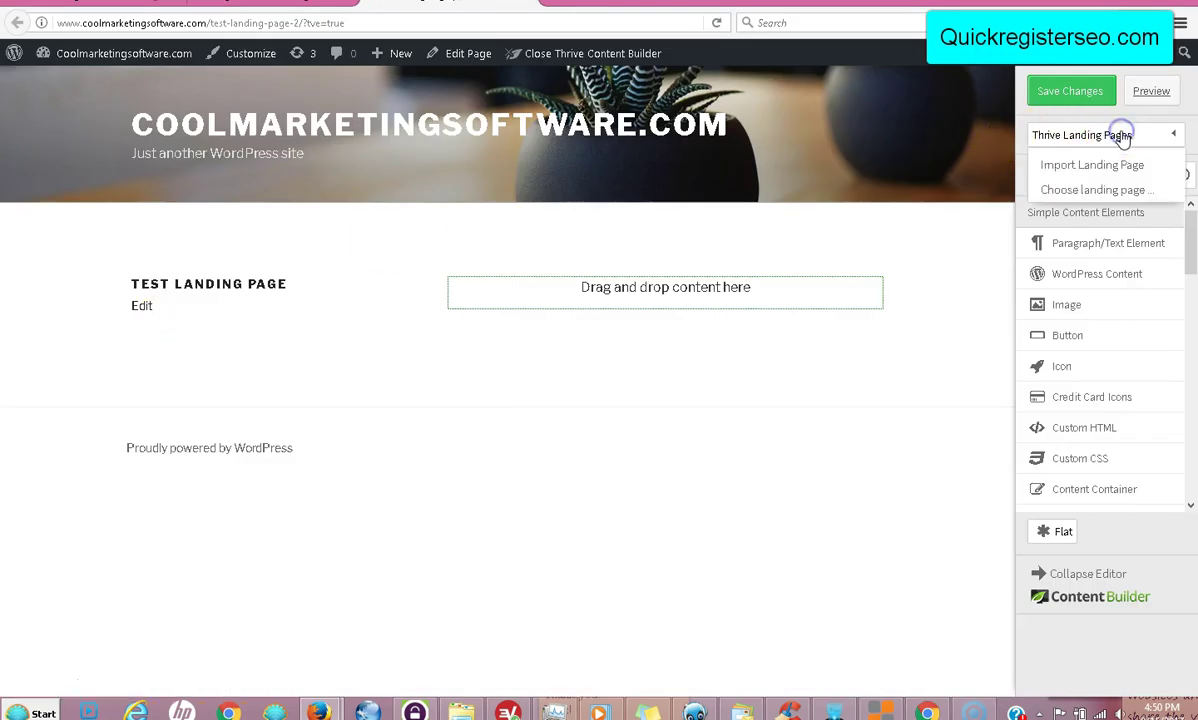
click(1133, 192)
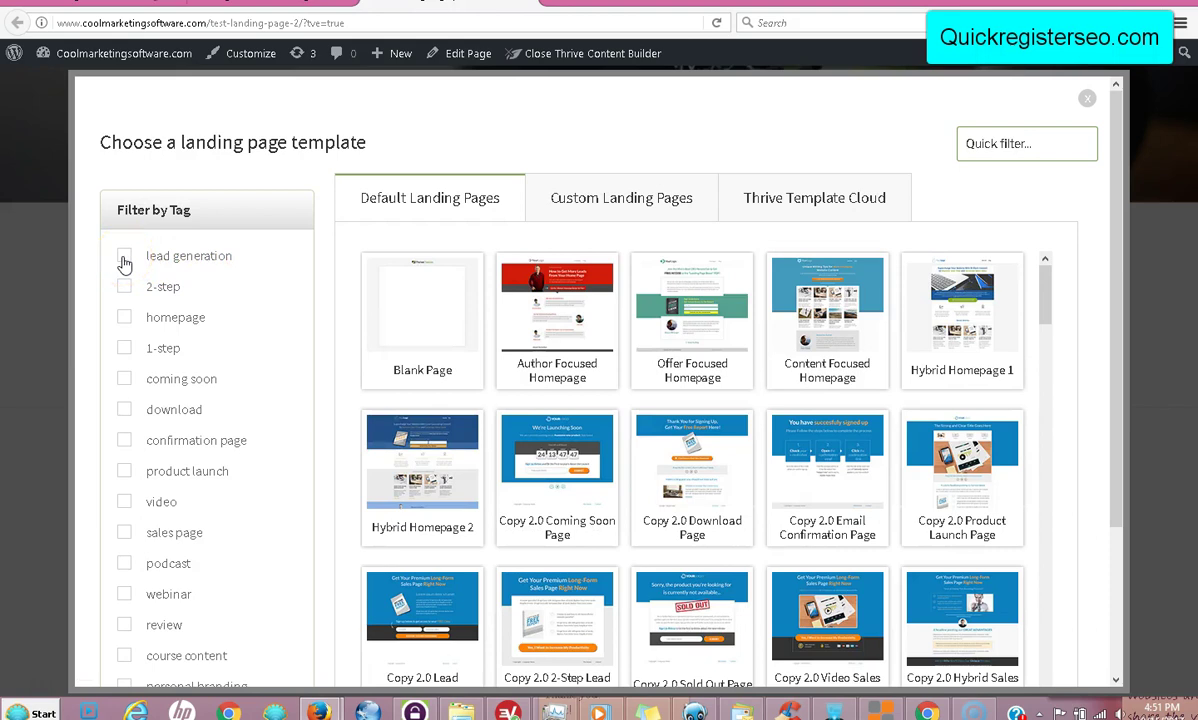
click(124, 259)
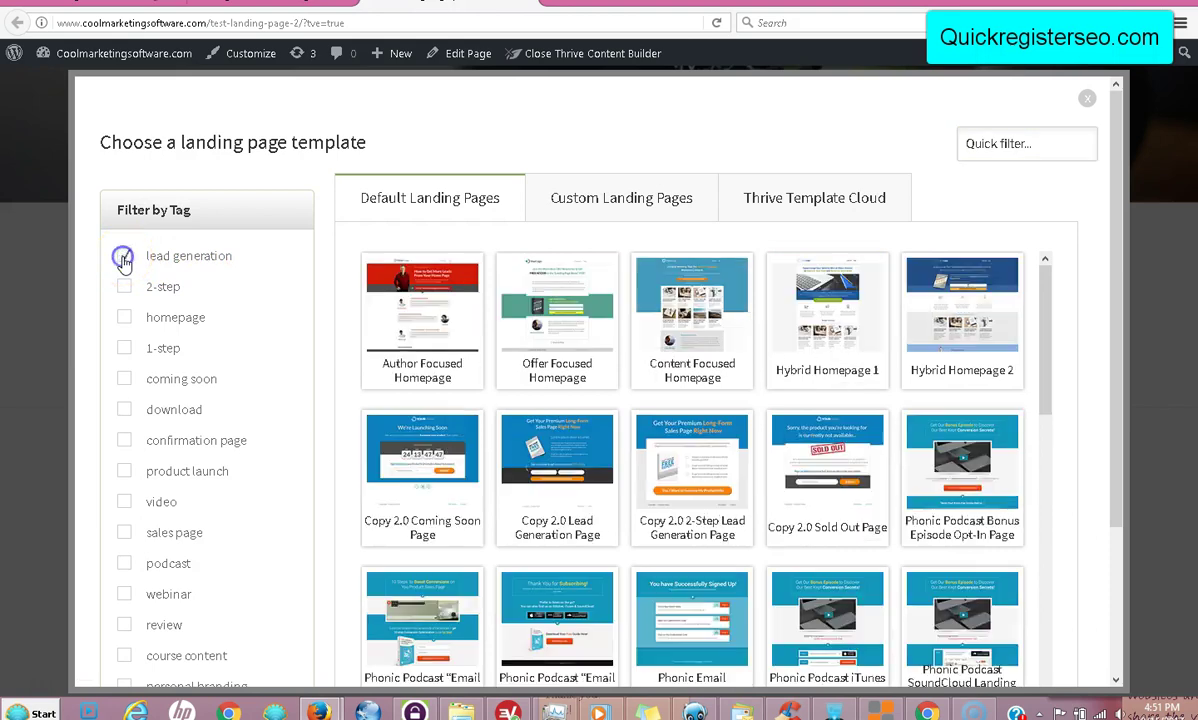
click(1046, 376)
drag(1046, 376, 1059, 540)
click(420, 418)
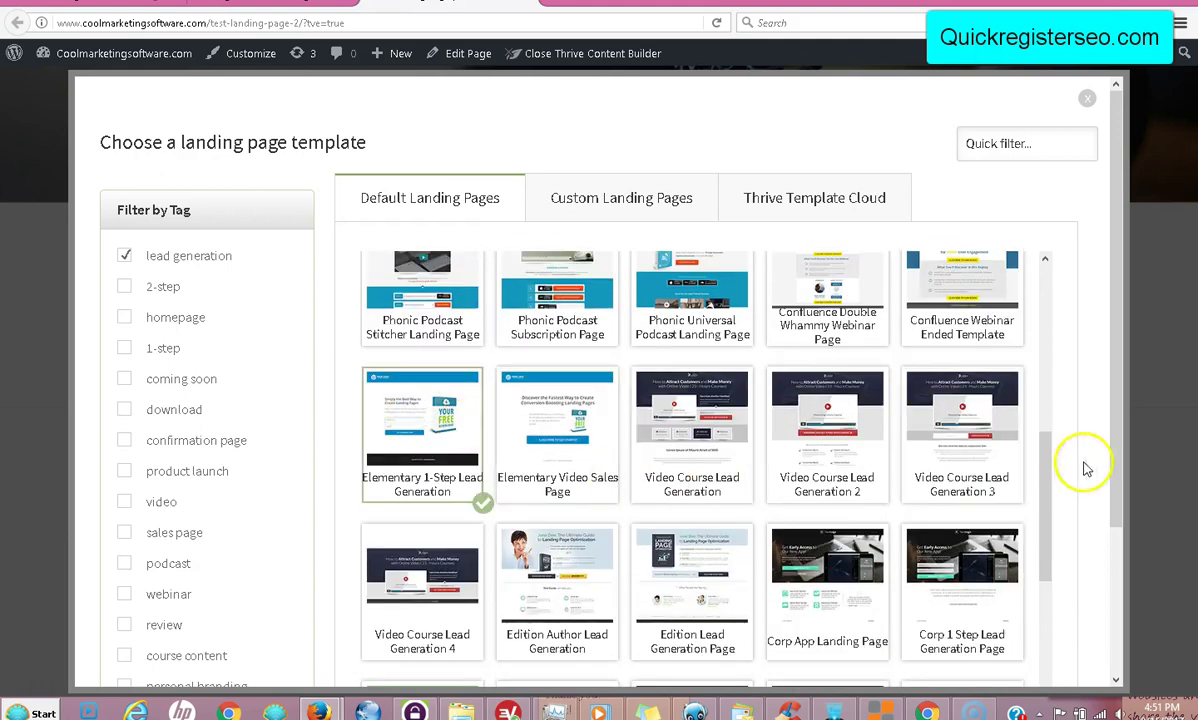
drag(1112, 481, 1125, 645)
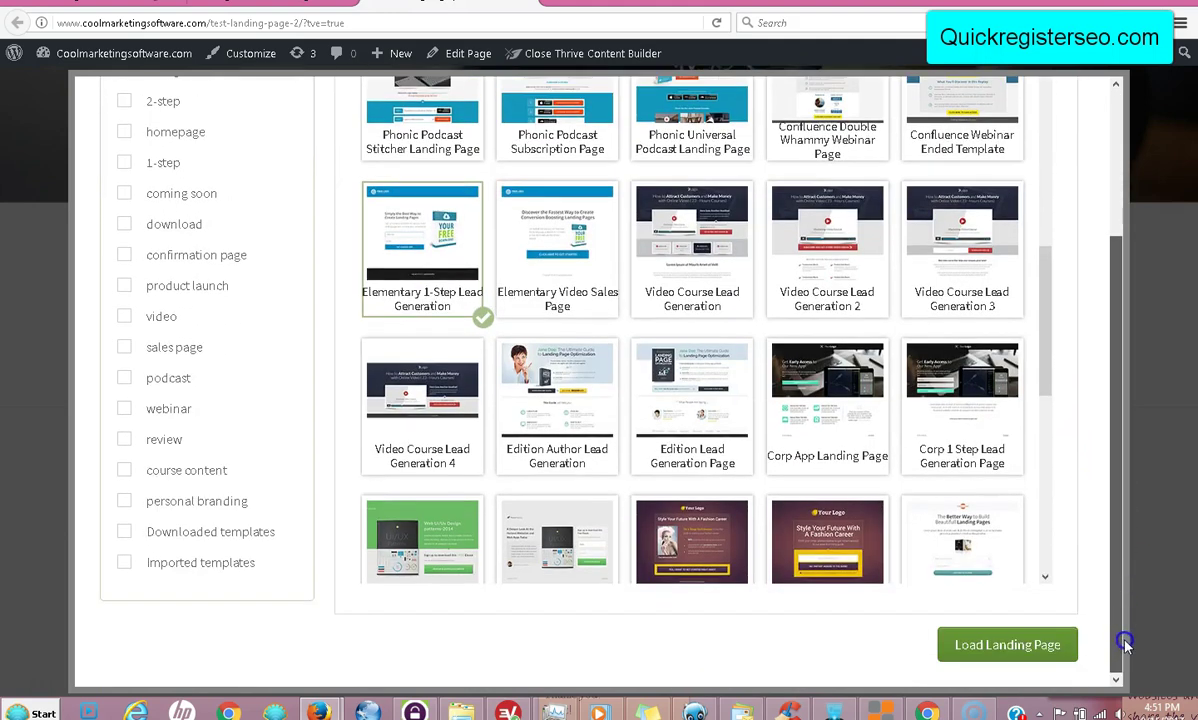
click(992, 643)
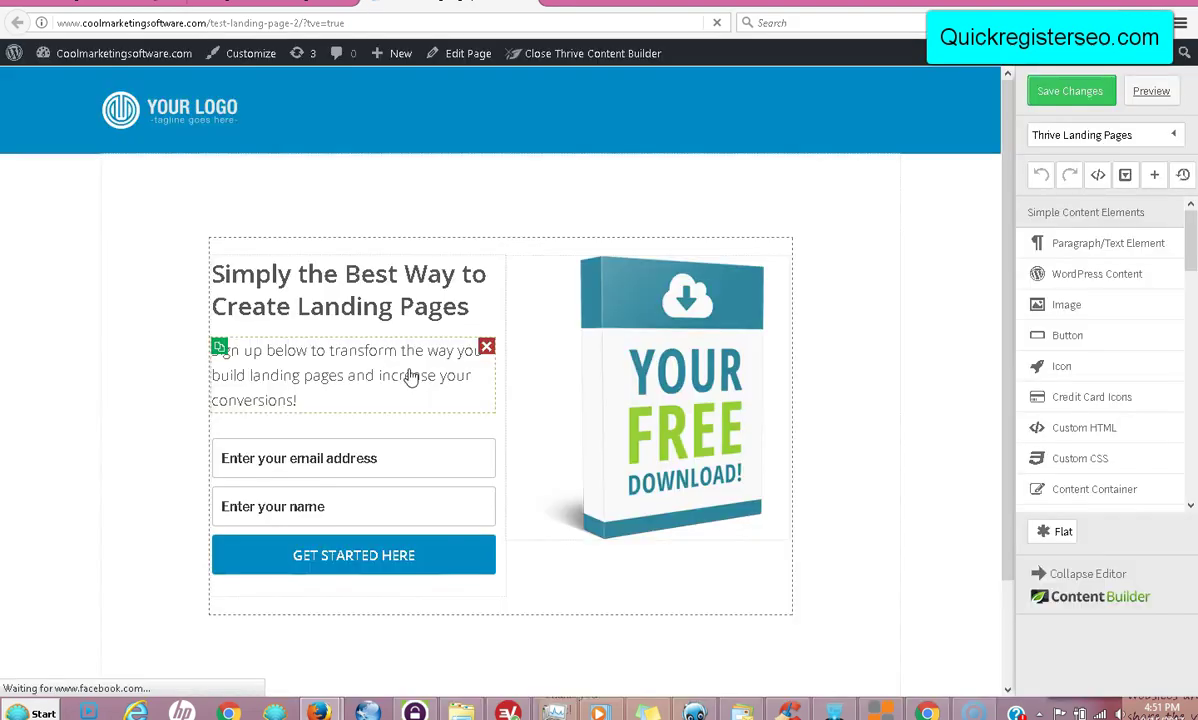
Delete the placeholder logo image from the blue page header
click(330, 347)
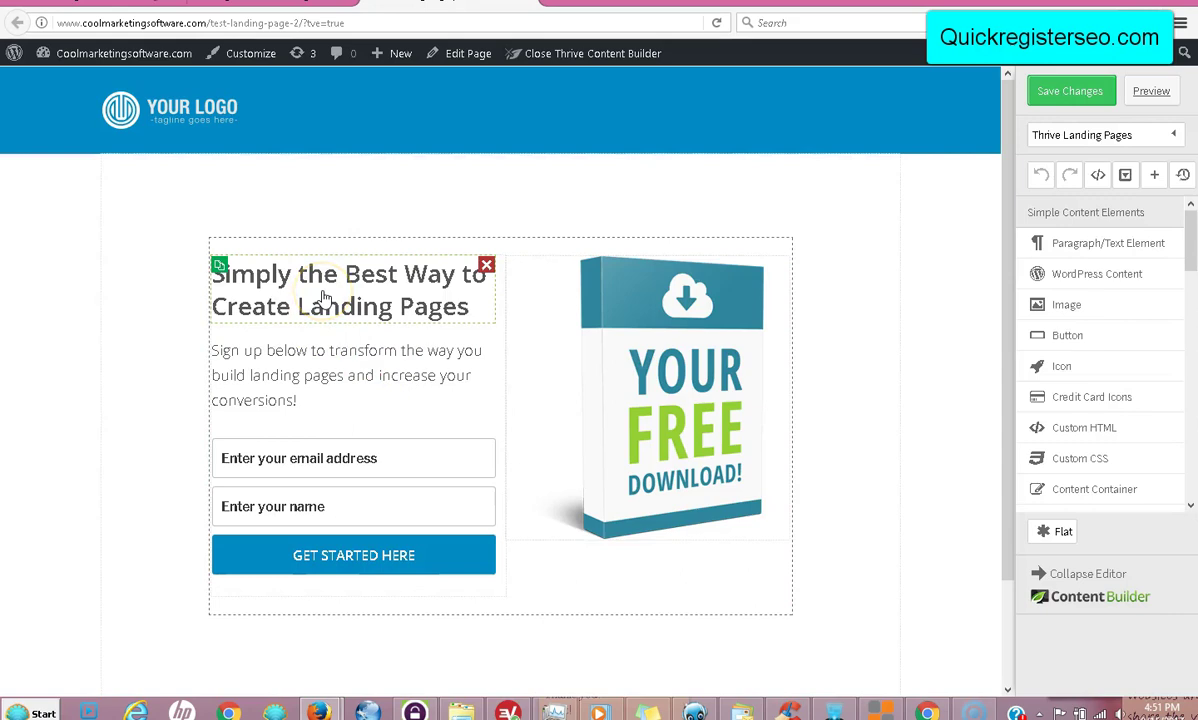
click(203, 112)
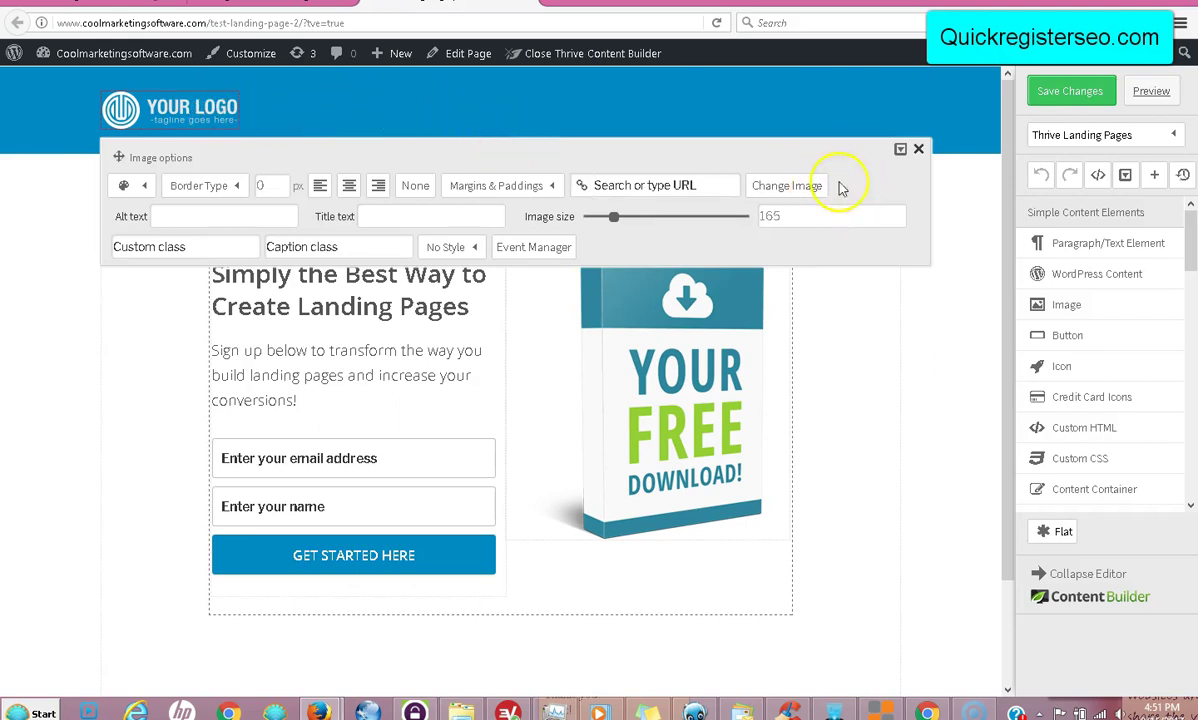
click(918, 148)
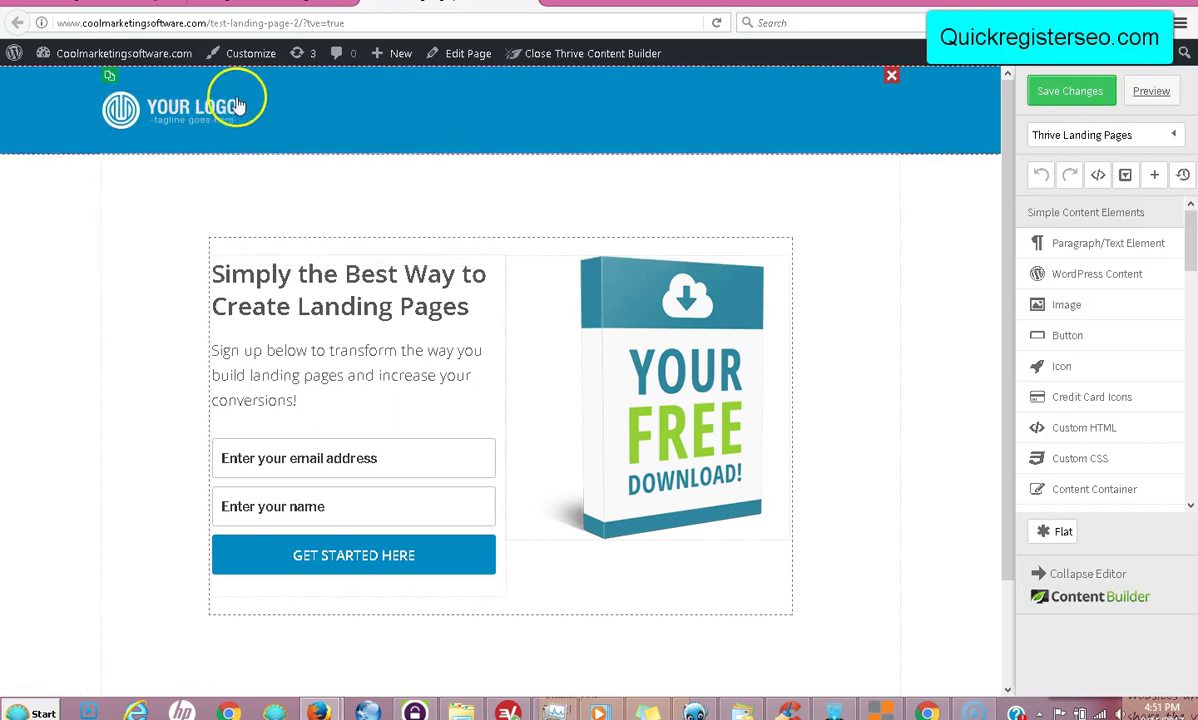
click(229, 100)
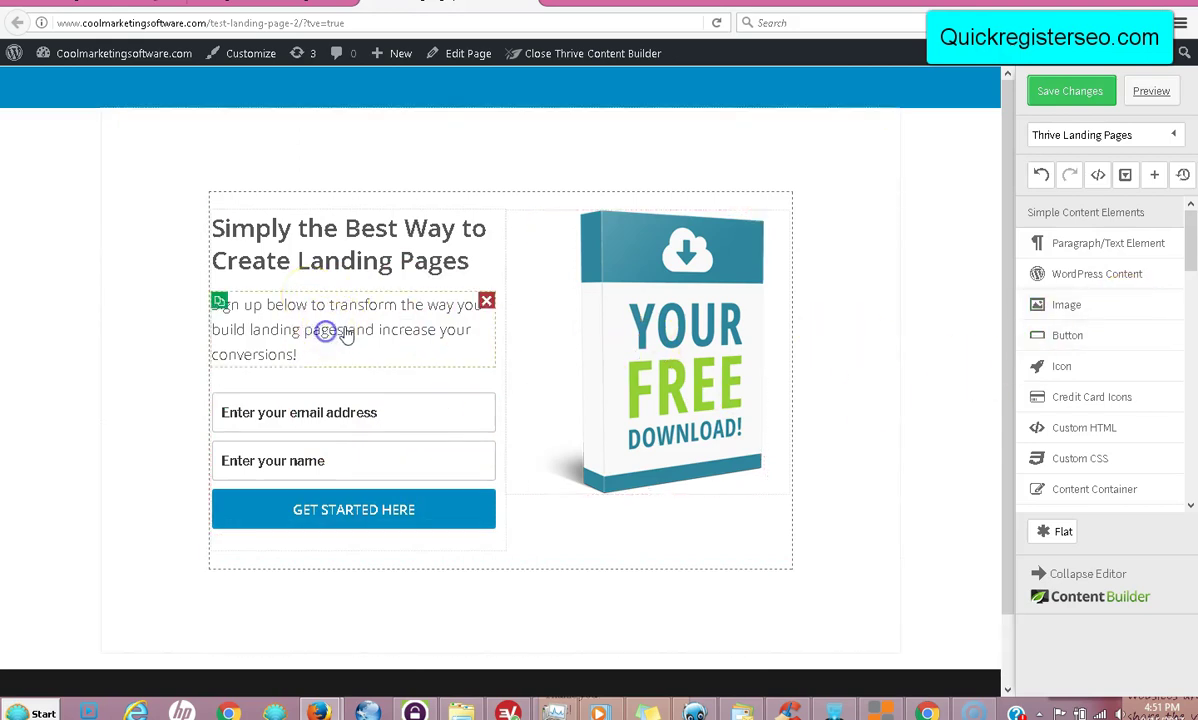
Insert a Style 1 styled list between the sign-up paragraph and the email form
click(325, 331)
click(918, 166)
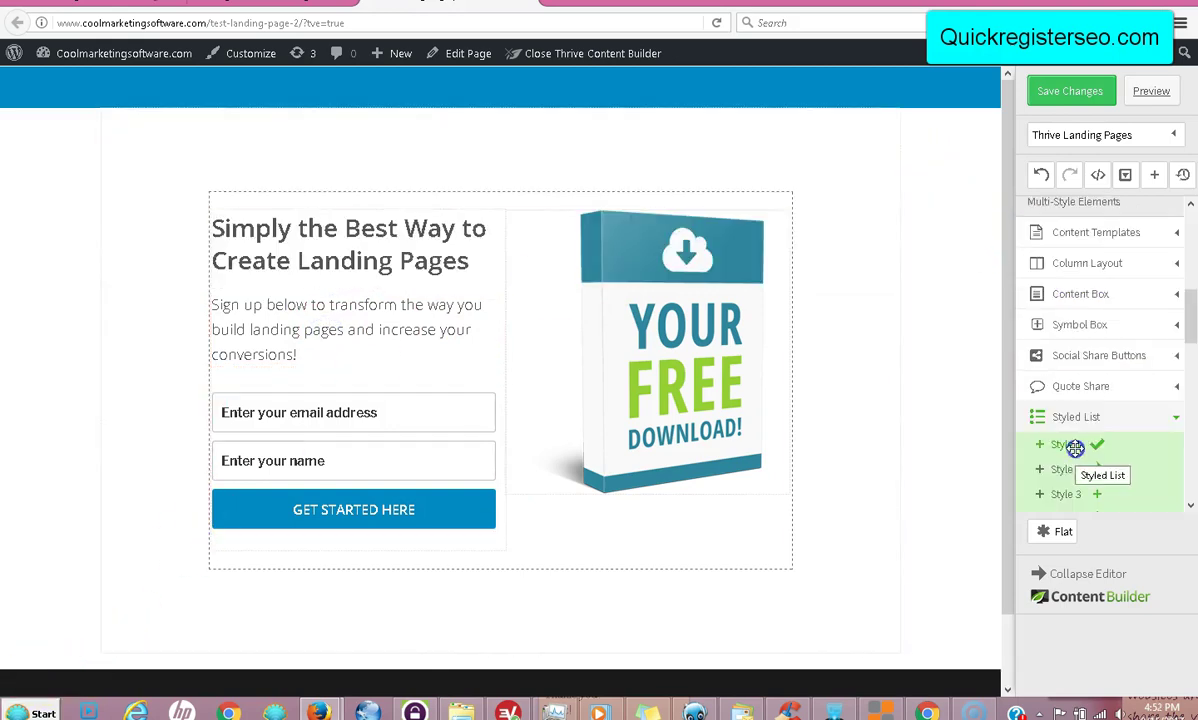
drag(1070, 447, 303, 372)
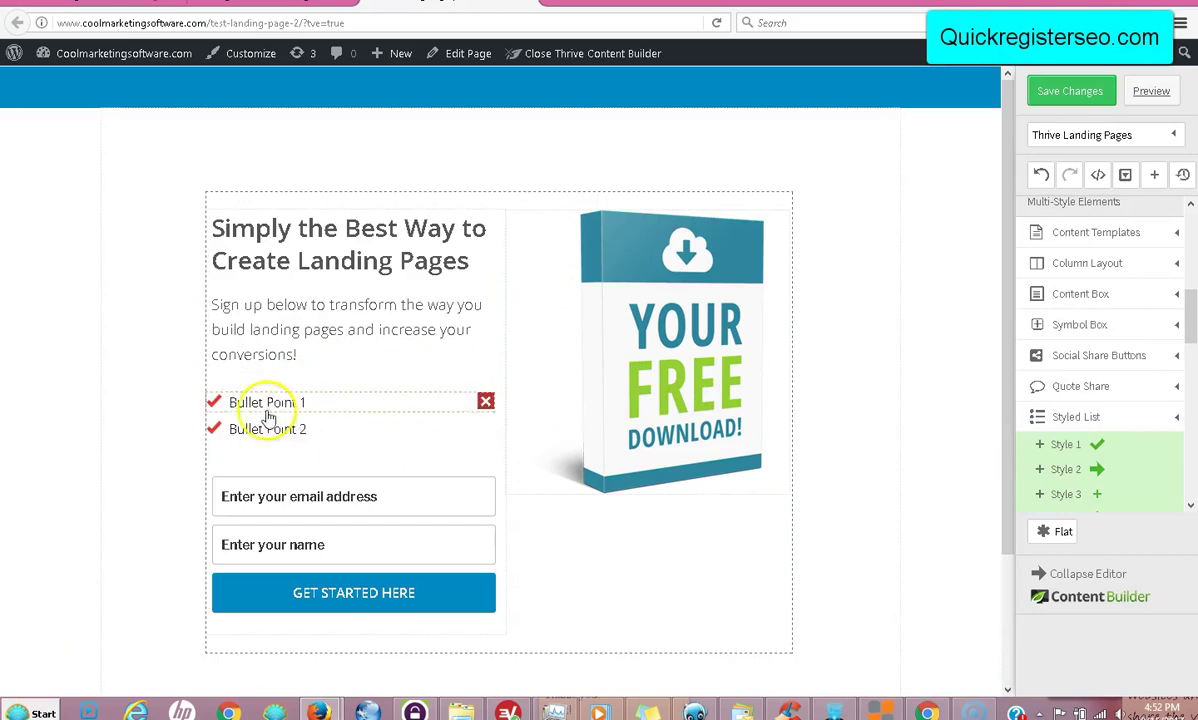
Adjust the bullet list's margins, add a third item reading "Bullet Pont 3", and save the page changes
click(212, 401)
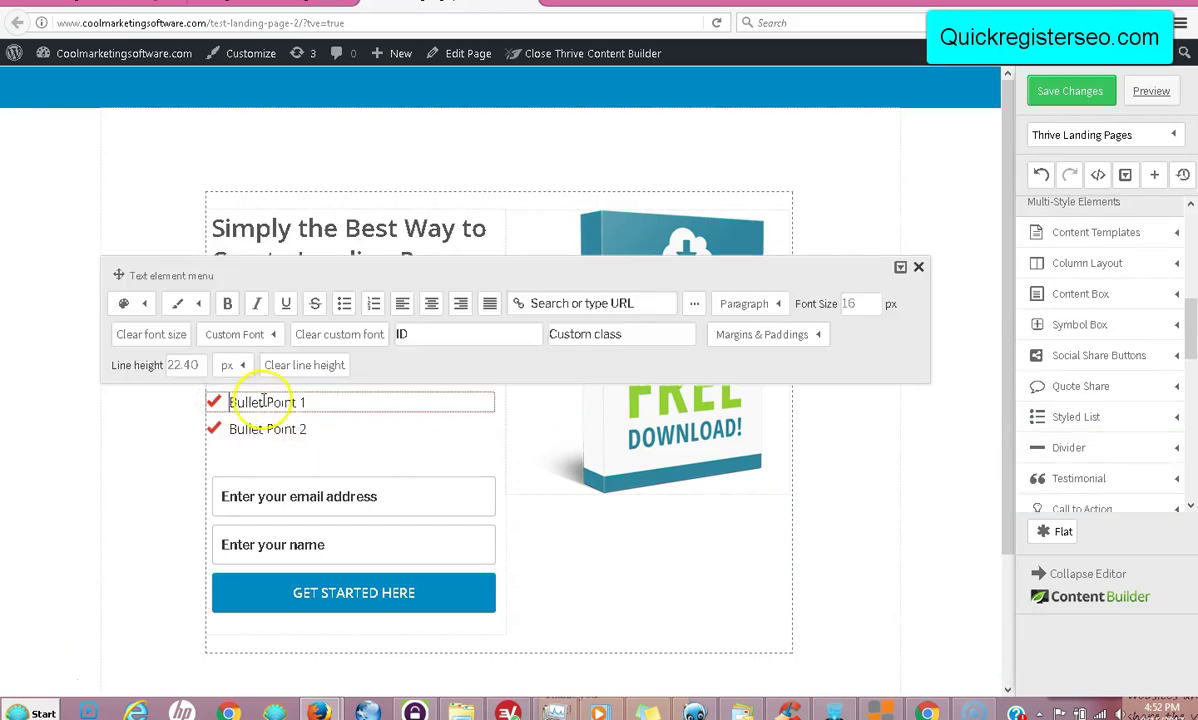
click(783, 334)
drag(792, 430, 735, 433)
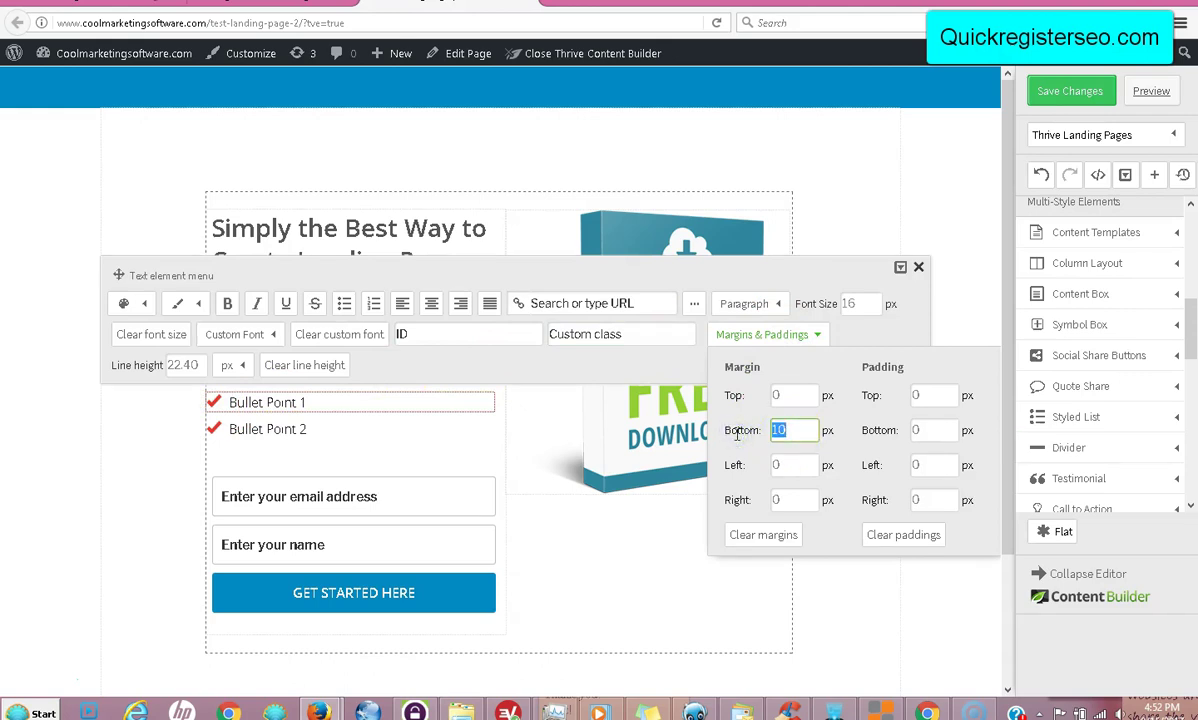
click(38, 683)
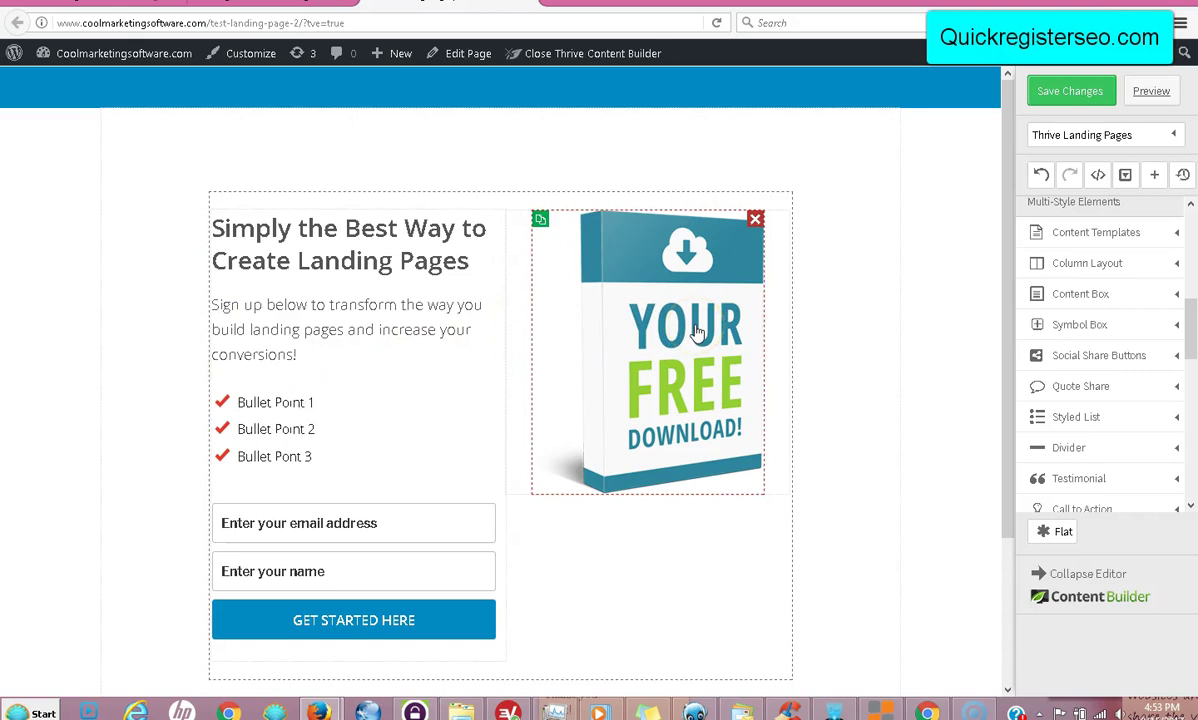
click(1070, 94)
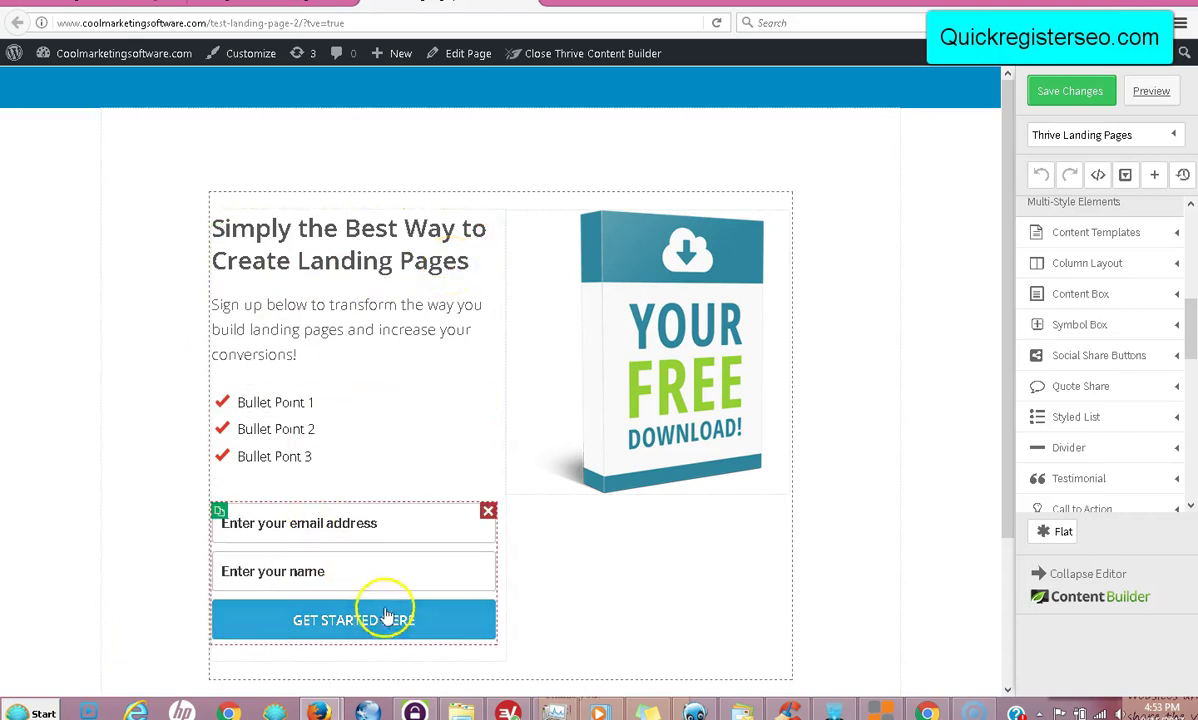
Start a new service connection for the email sign-up form, using API as the connection type
click(374, 565)
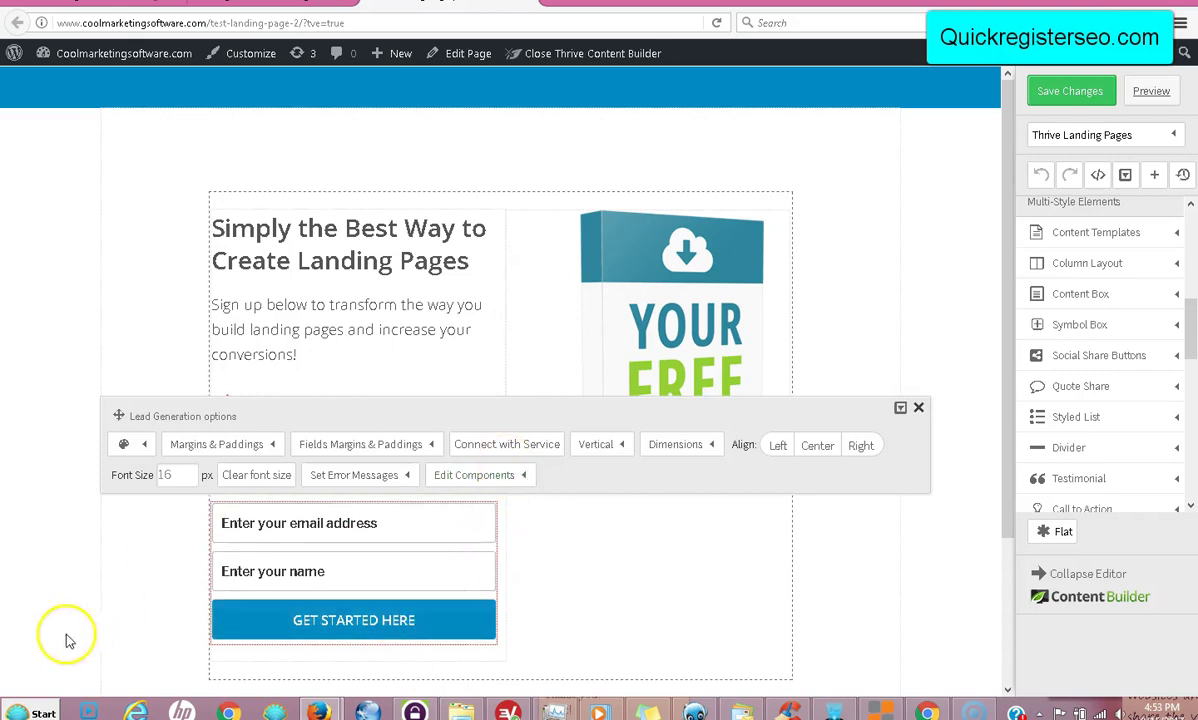
click(40, 677)
click(316, 570)
click(857, 416)
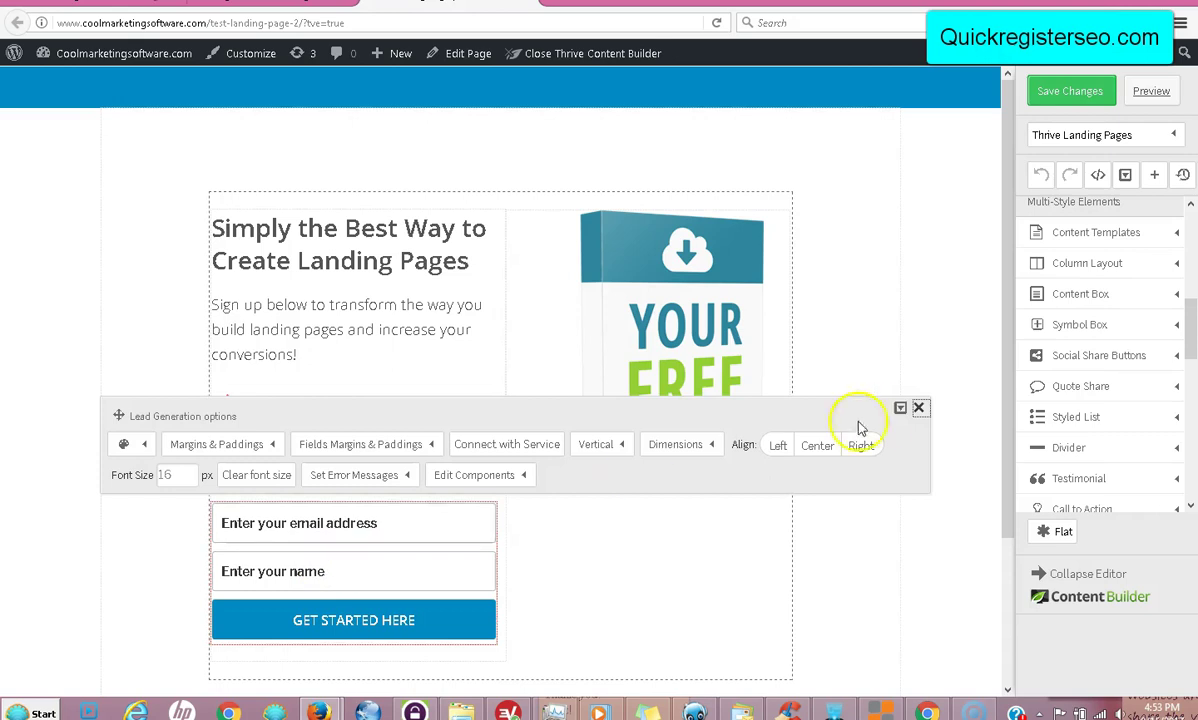
click(918, 407)
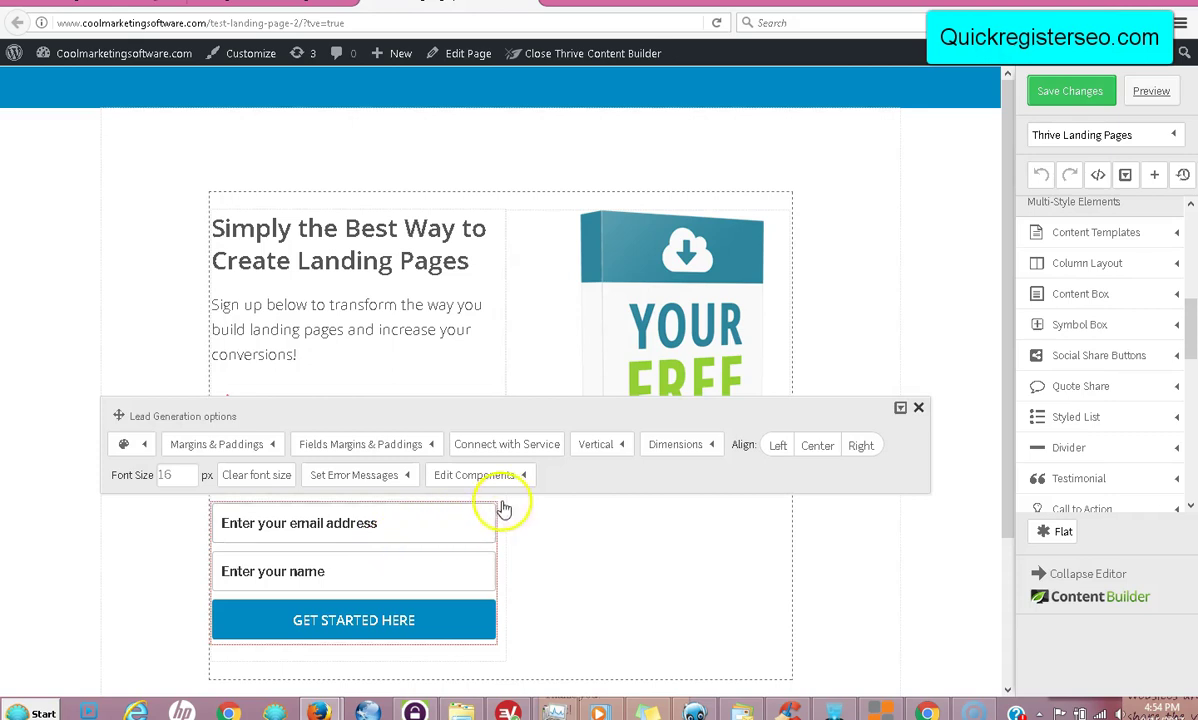
click(522, 450)
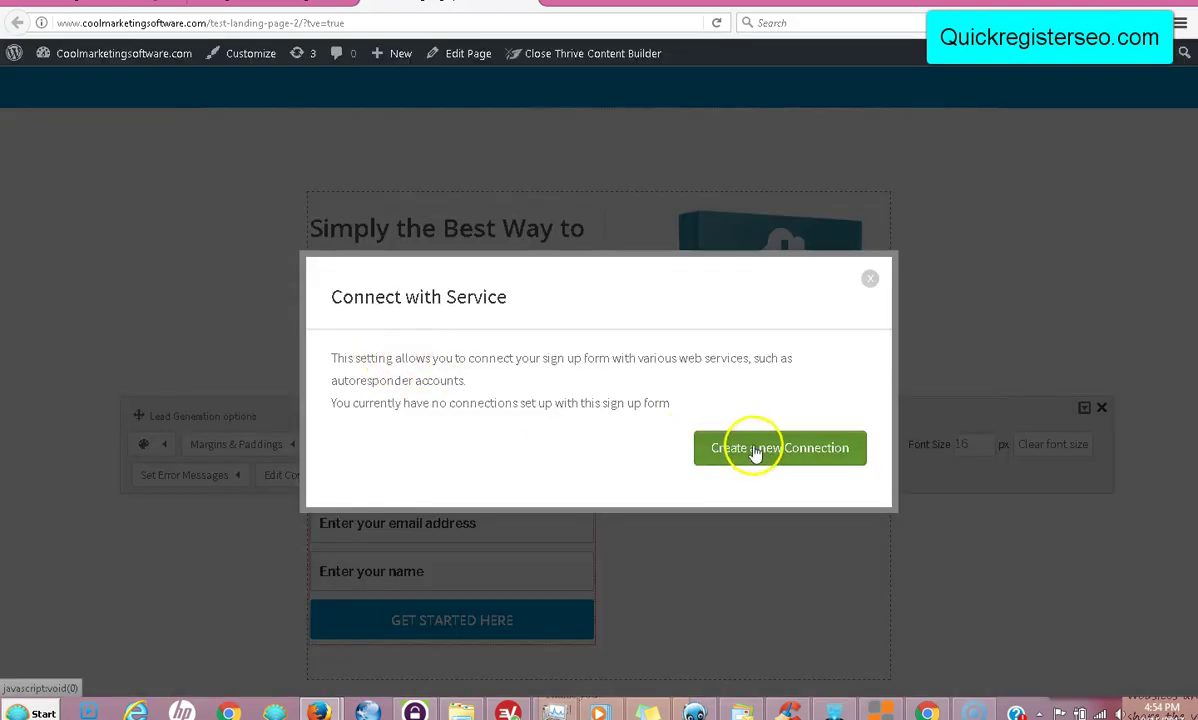
click(755, 450)
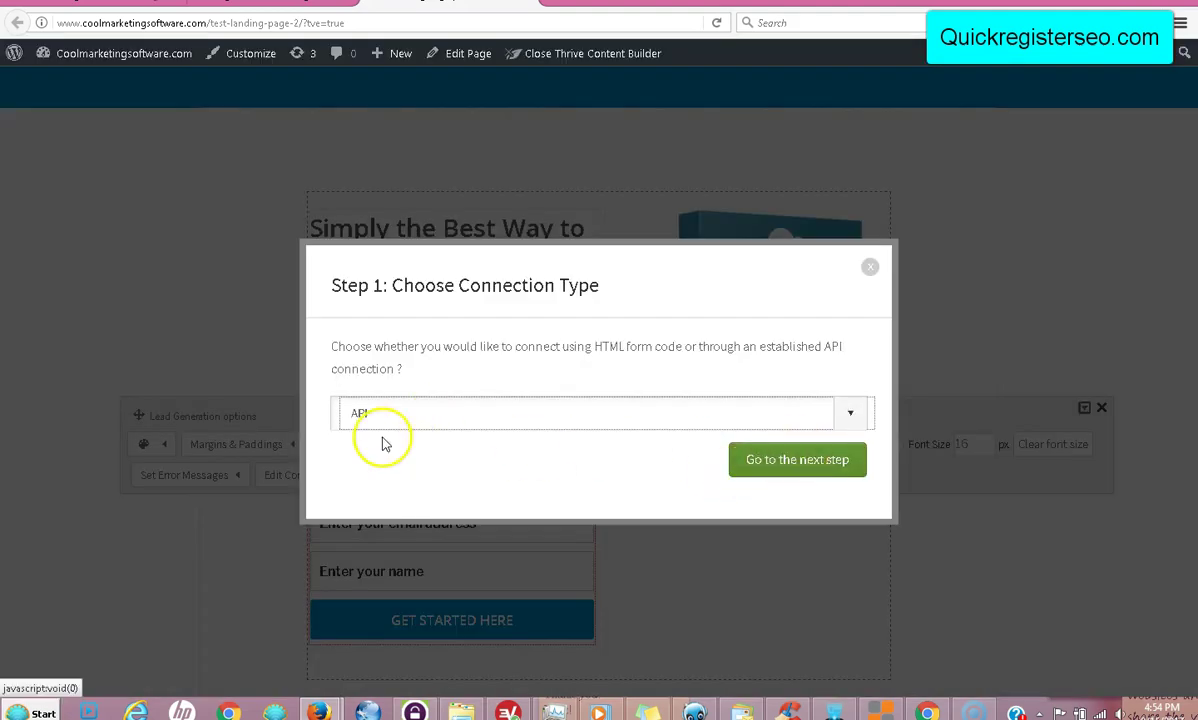
click(790, 459)
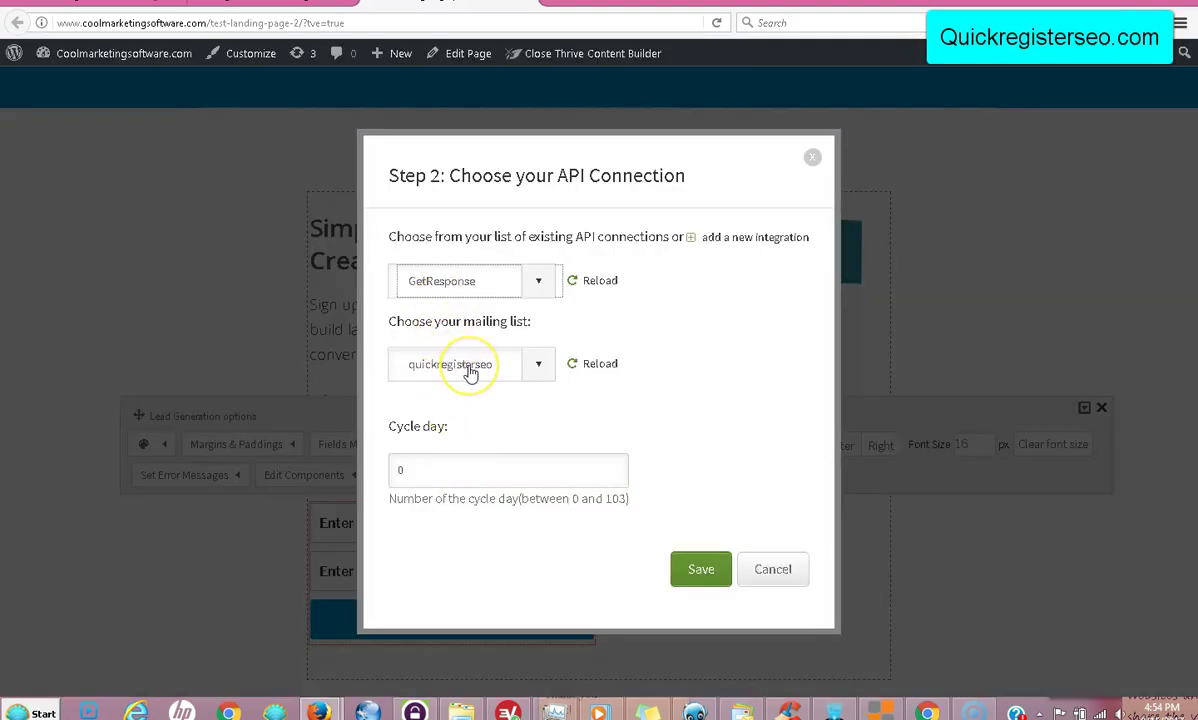
Choose the "marketingsoftware" mailing list for the GetResponse connection, with cycle day 0, and save the connection
click(427, 468)
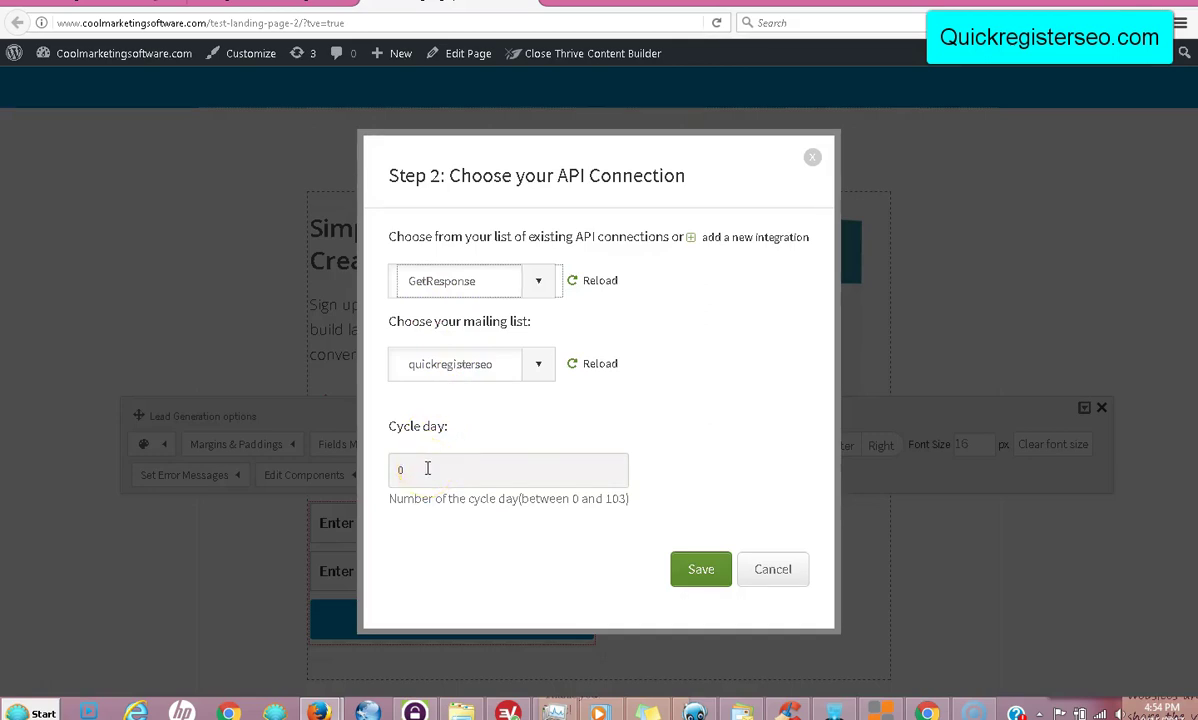
click(537, 368)
click(538, 370)
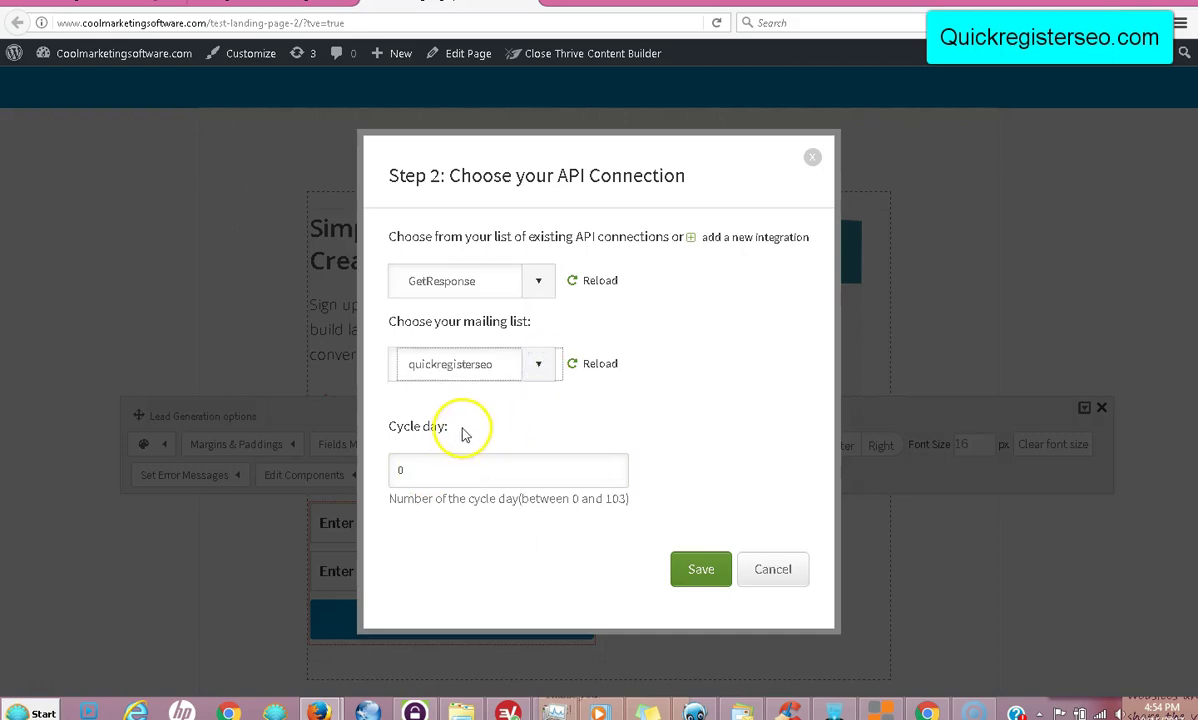
click(606, 364)
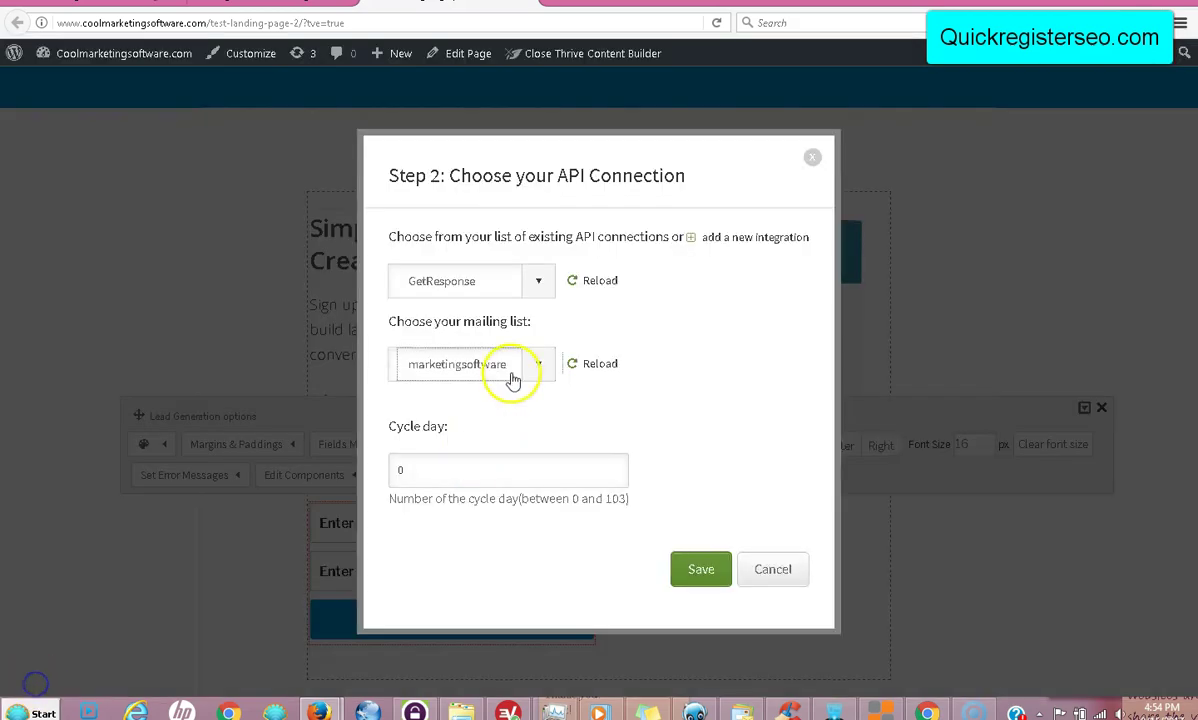
click(543, 366)
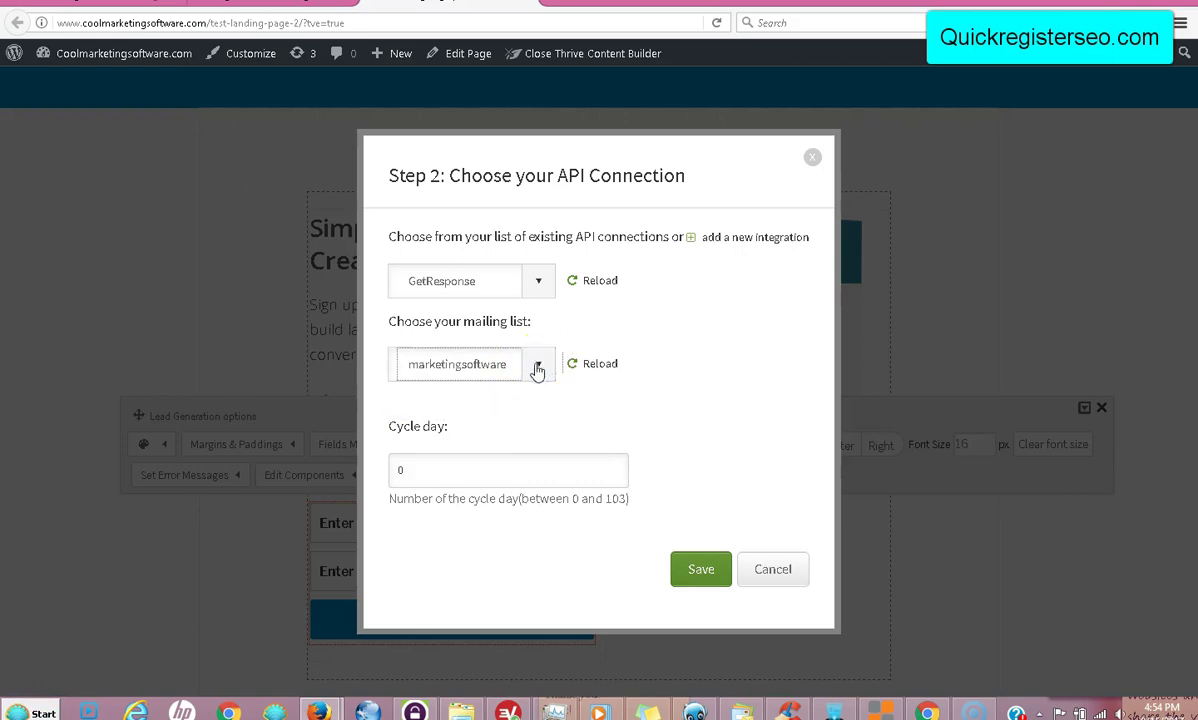
click(597, 365)
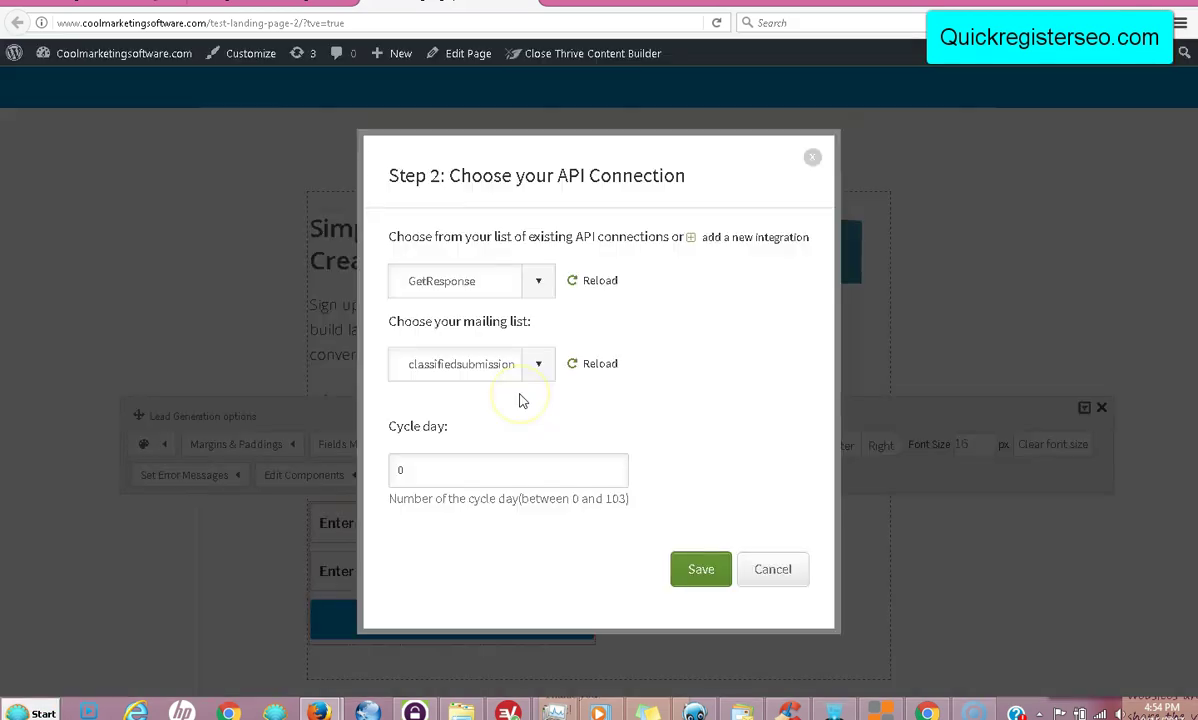
click(543, 366)
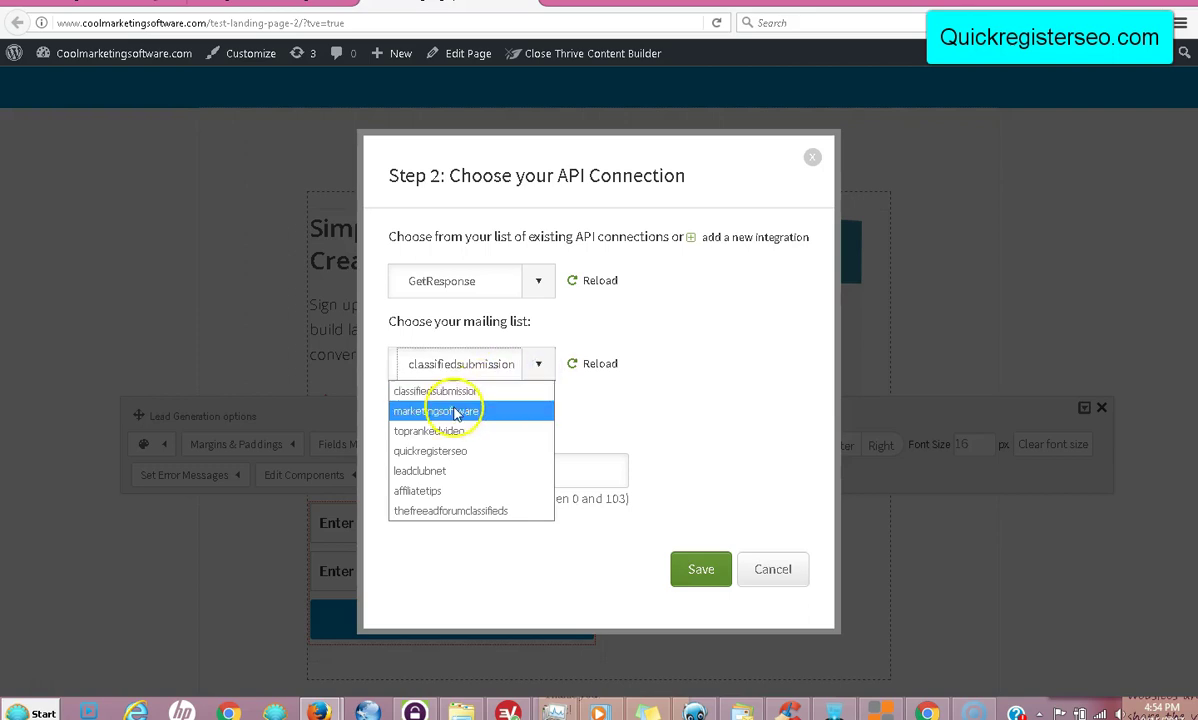
click(455, 413)
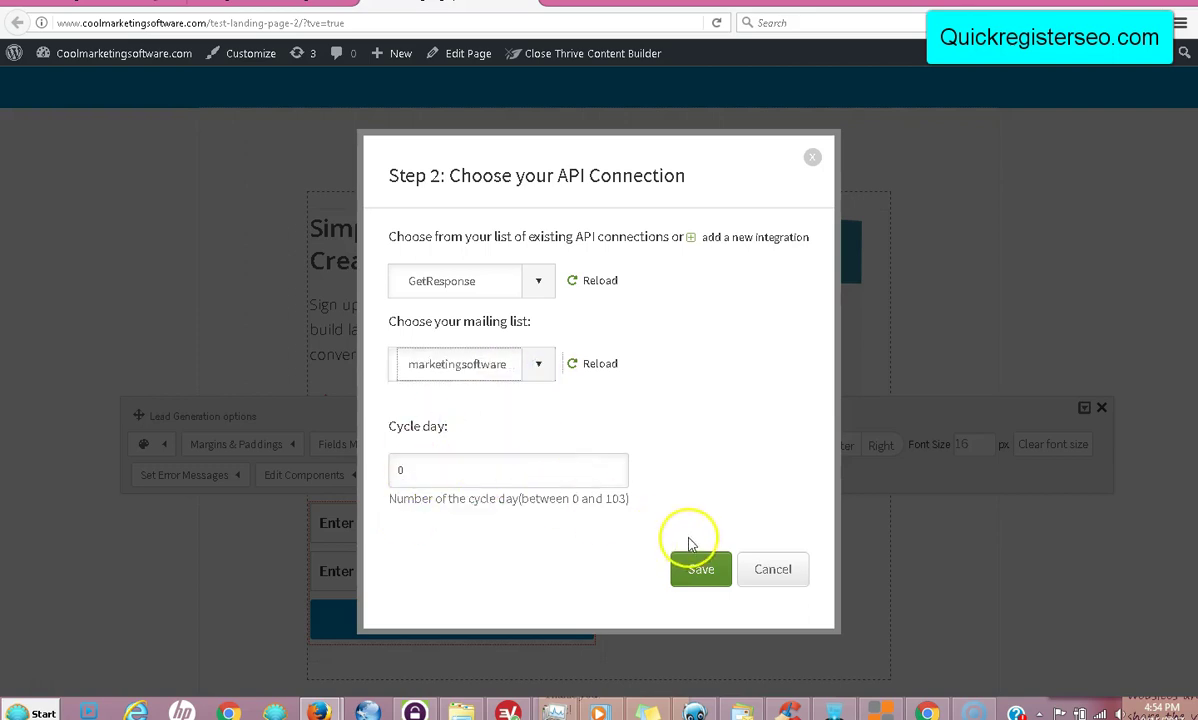
click(702, 571)
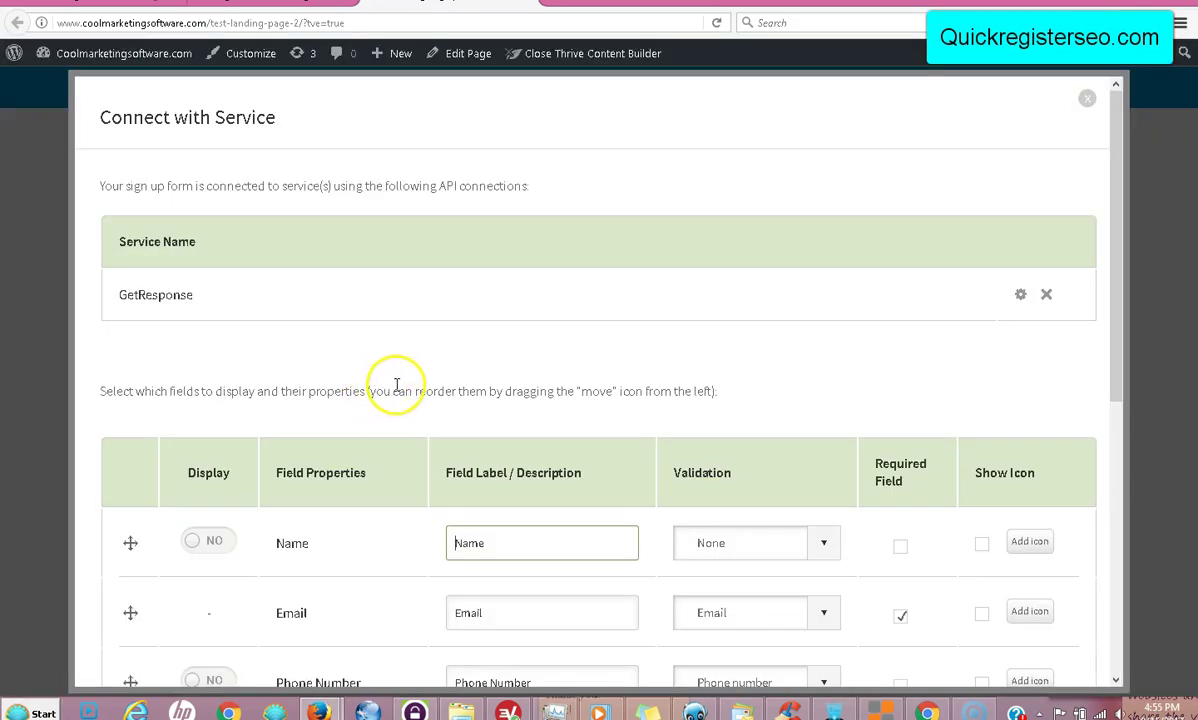
Try displaying the Name field, turn it off again so only Email is shown, and save the form's connection settings
scroll(1145, 414, down, 4)
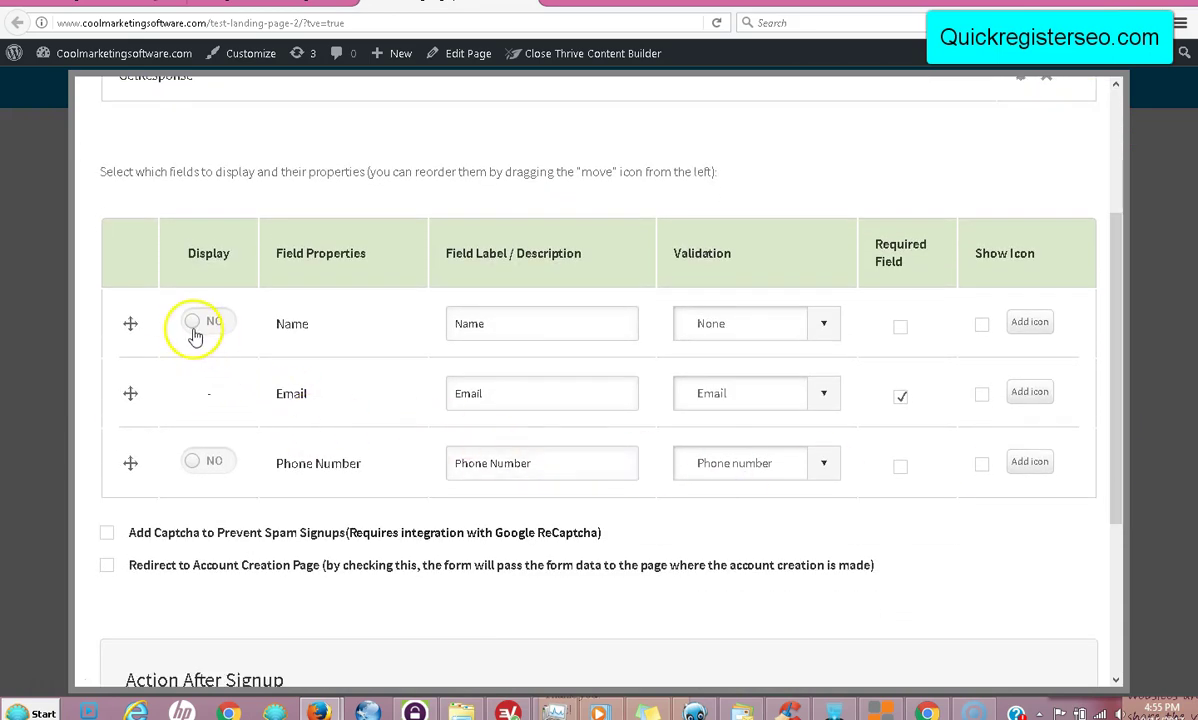
click(194, 324)
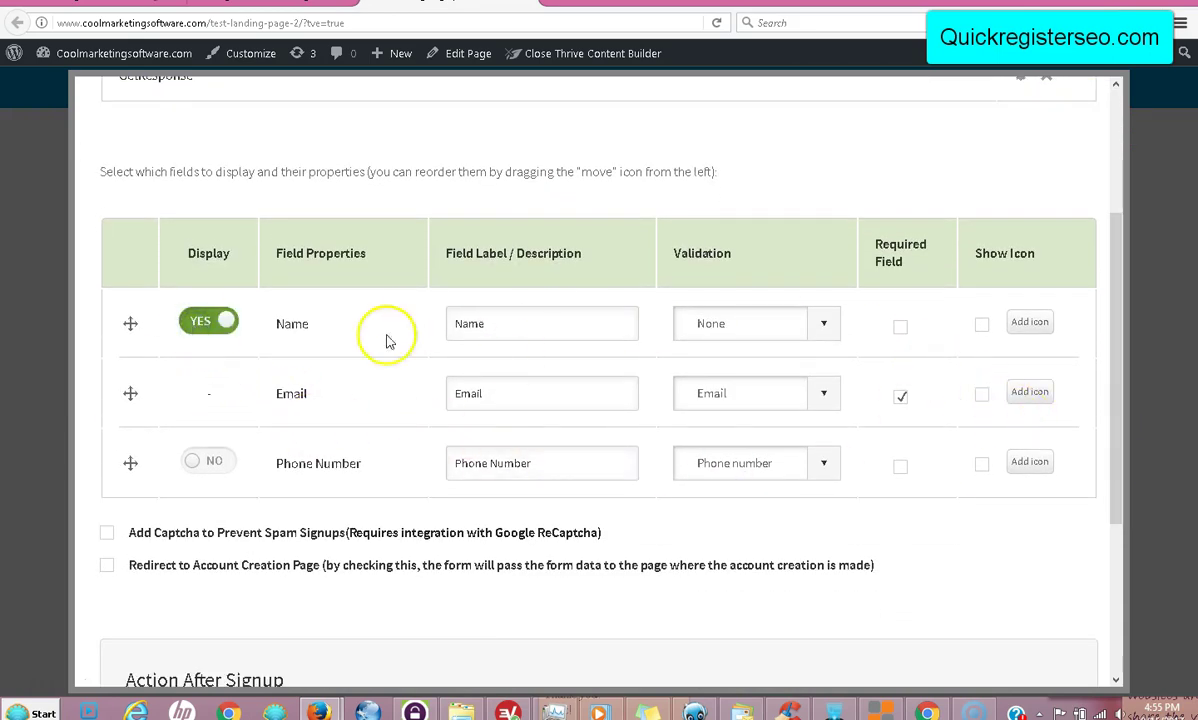
click(200, 324)
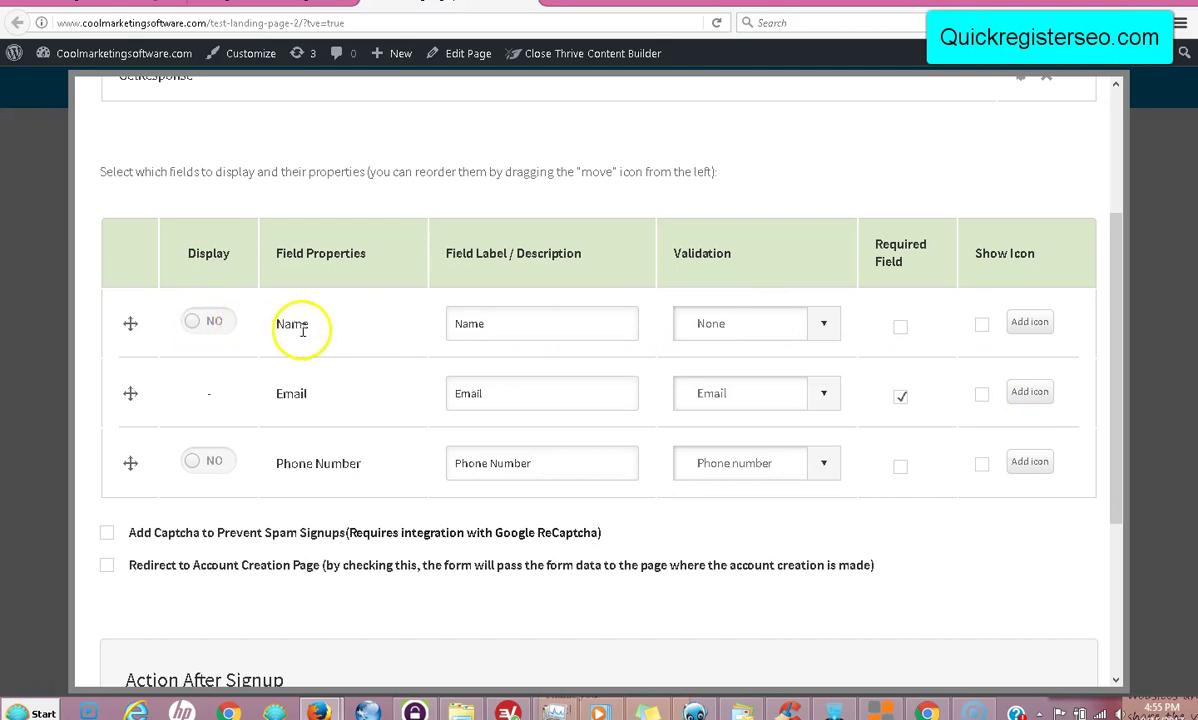
scroll(1110, 630, down, 5)
click(987, 617)
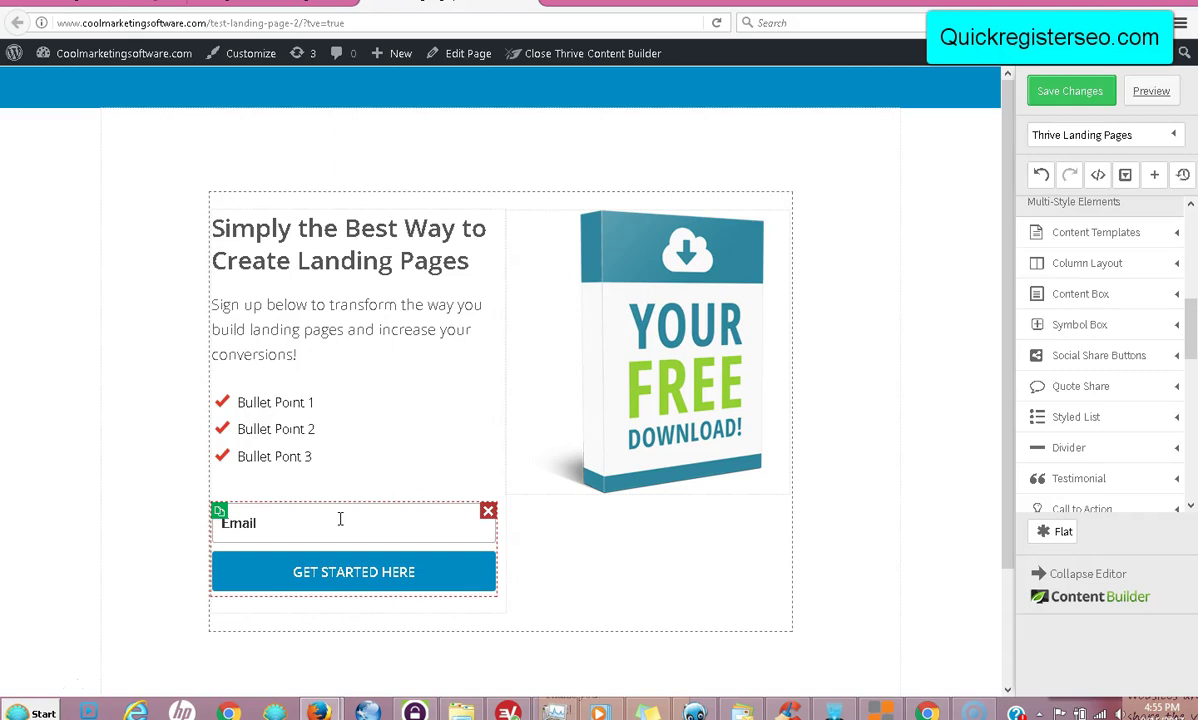
Save the landing page changes with the updated sign-up form
click(254, 522)
click(86, 642)
click(1077, 101)
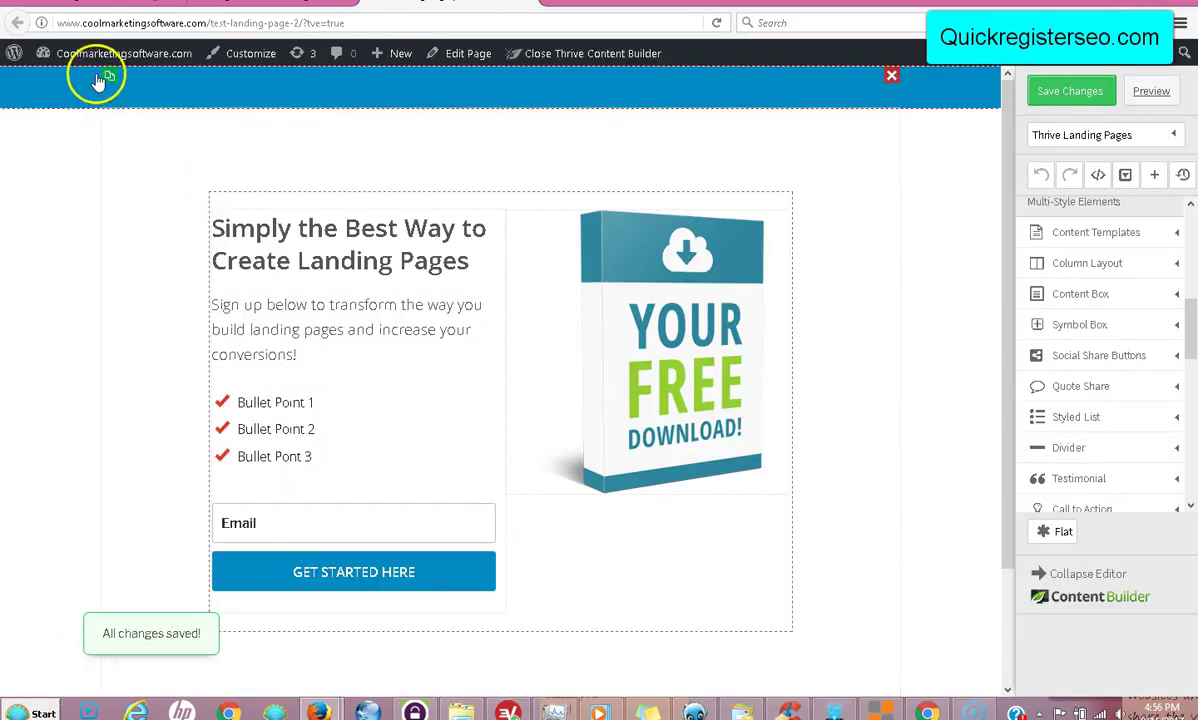
Go to the WordPress dashboard and open the list of all pages
mouse_move(90, 58)
click(60, 88)
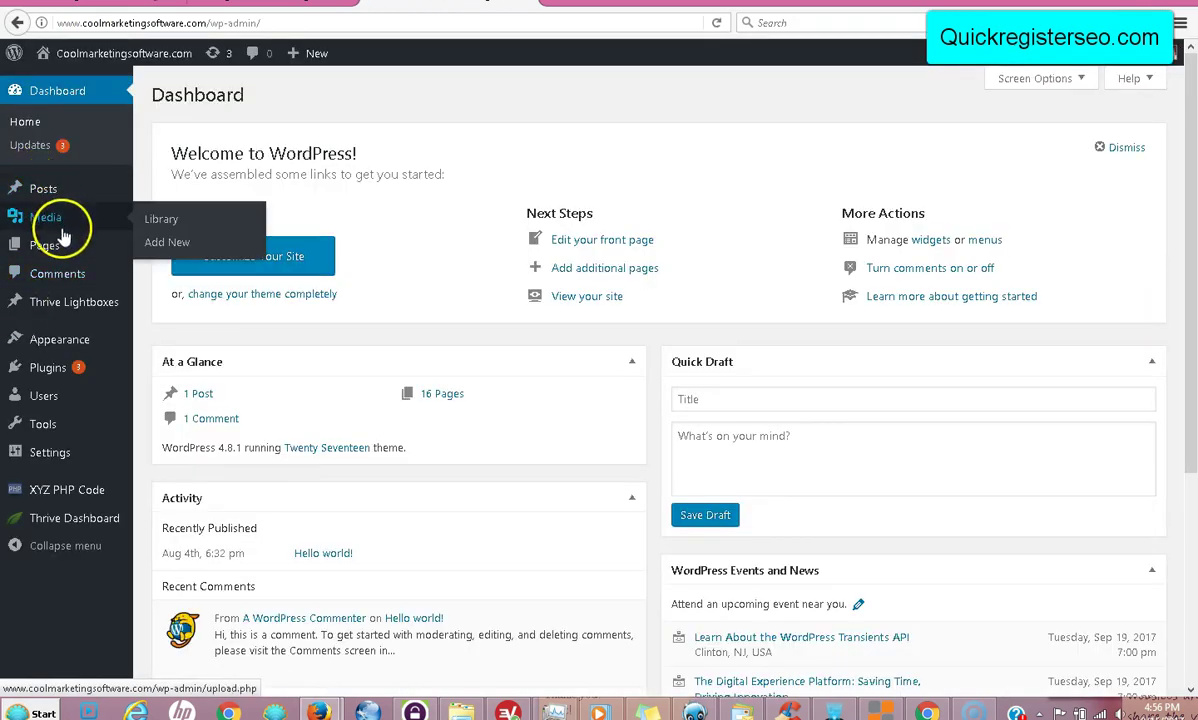
mouse_move(90, 245)
click(167, 250)
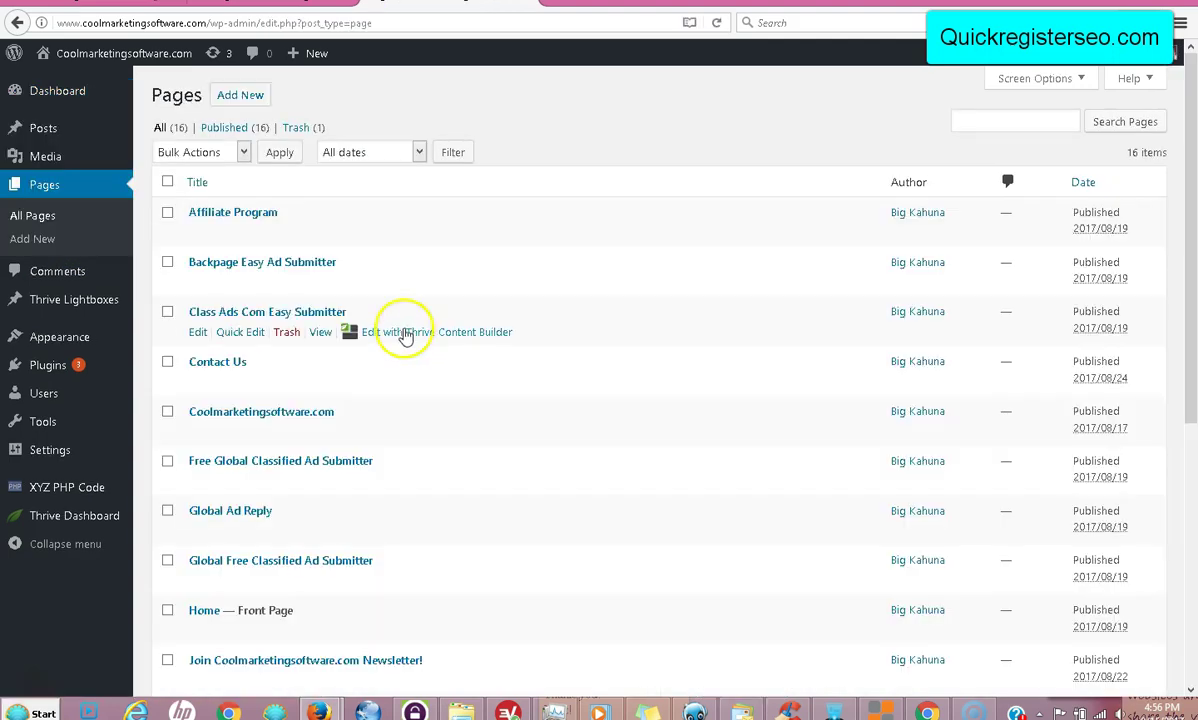
View the published test landing page 2, dismiss the newsletter pop-up, and examine its layout and sign-up form
drag(1195, 321, 1193, 548)
mouse_move(267, 428)
click(321, 421)
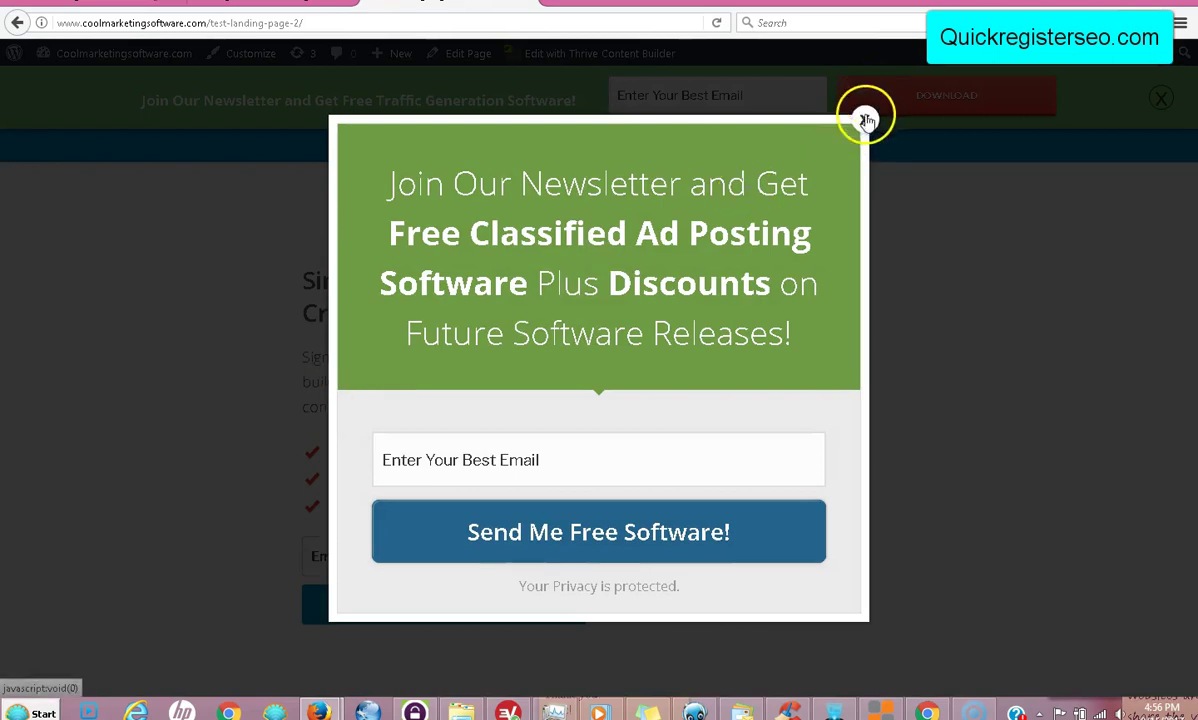
click(866, 120)
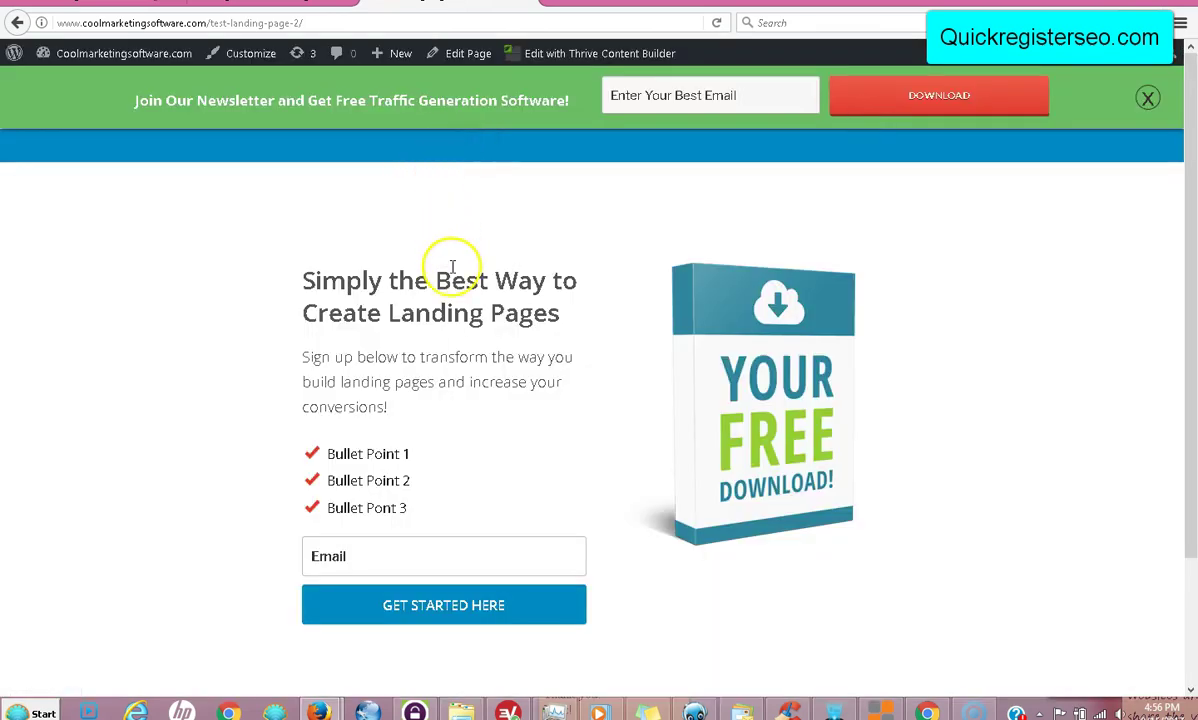
mouse_move(1187, 303)
mouse_down()
mouse_move(1192, 350)
mouse_move(1190, 289)
mouse_up()
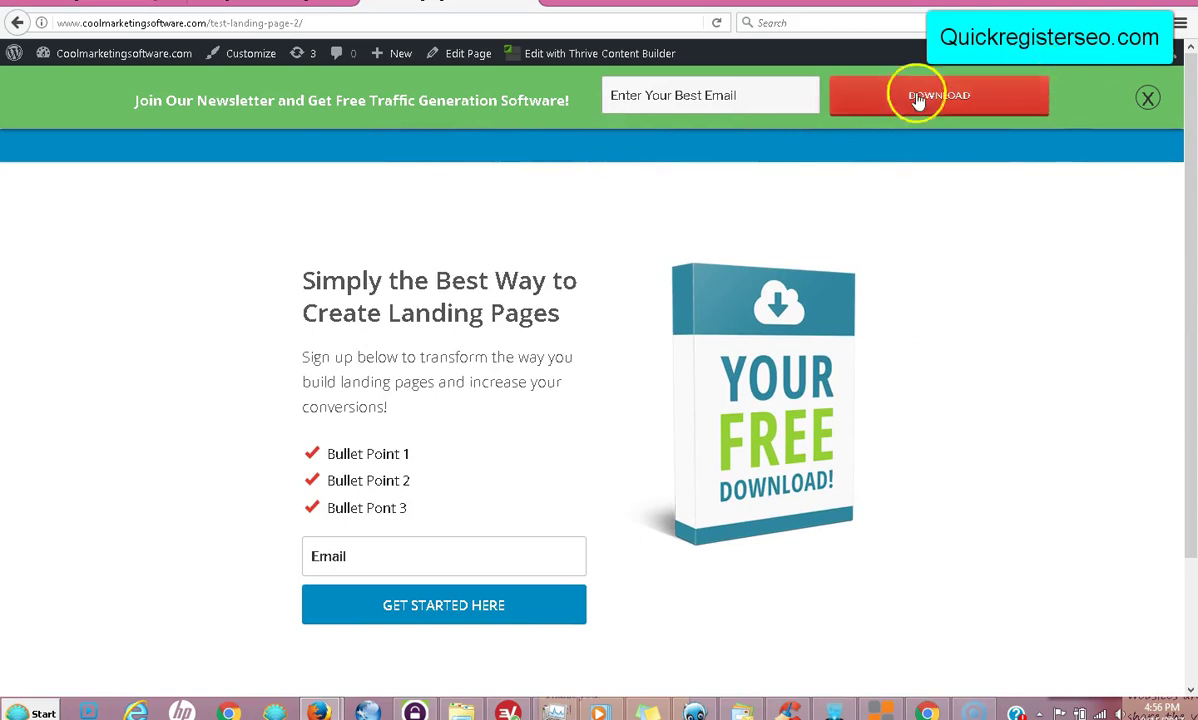
drag(1192, 300, 1192, 342)
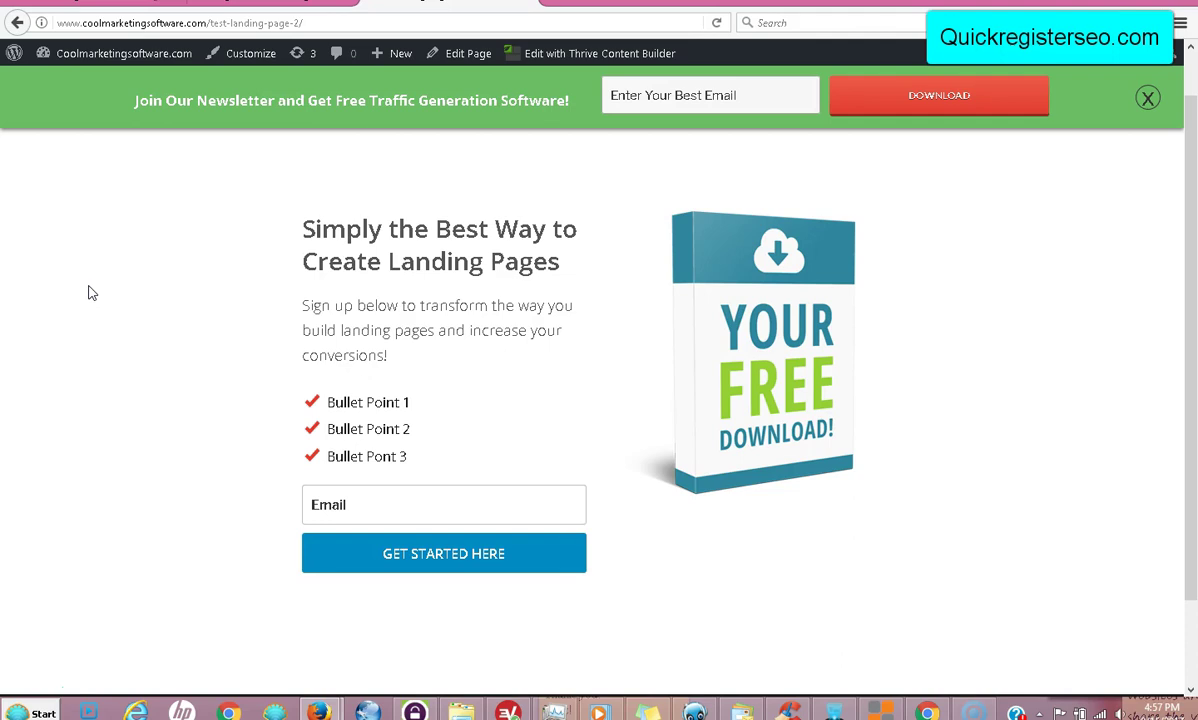
Examine the license packs and prices on the Thrive Architect page at thrivethemes.com
click(73, 296)
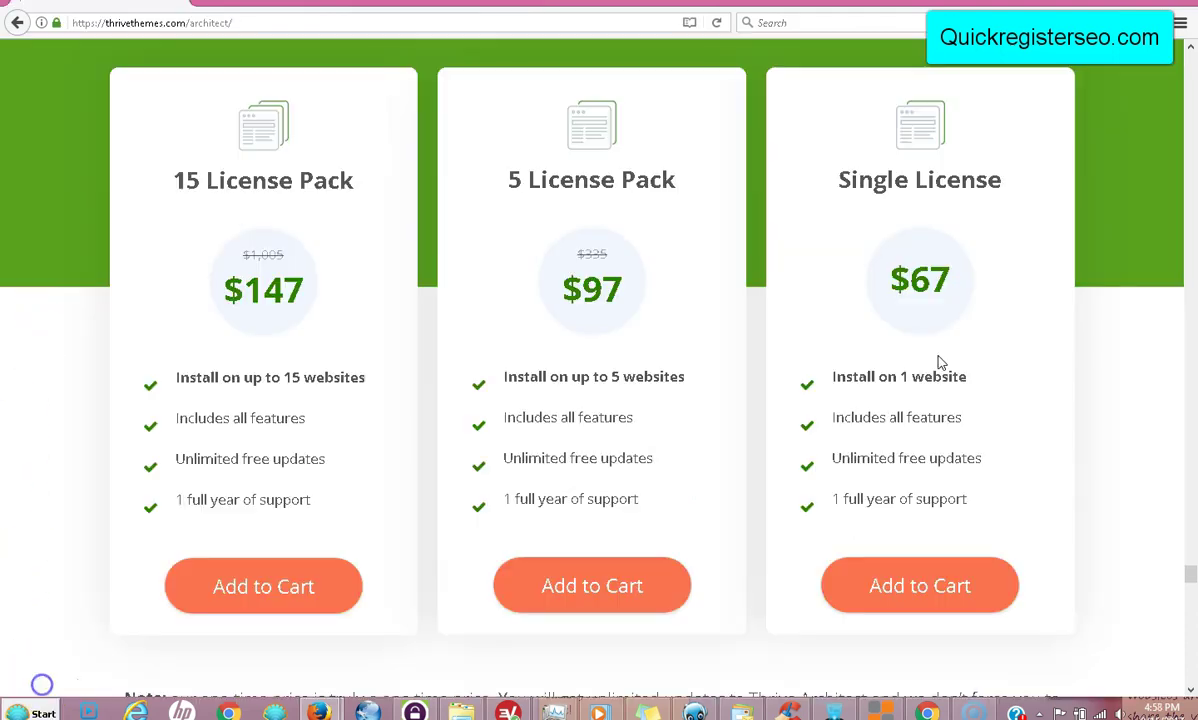
click(955, 316)
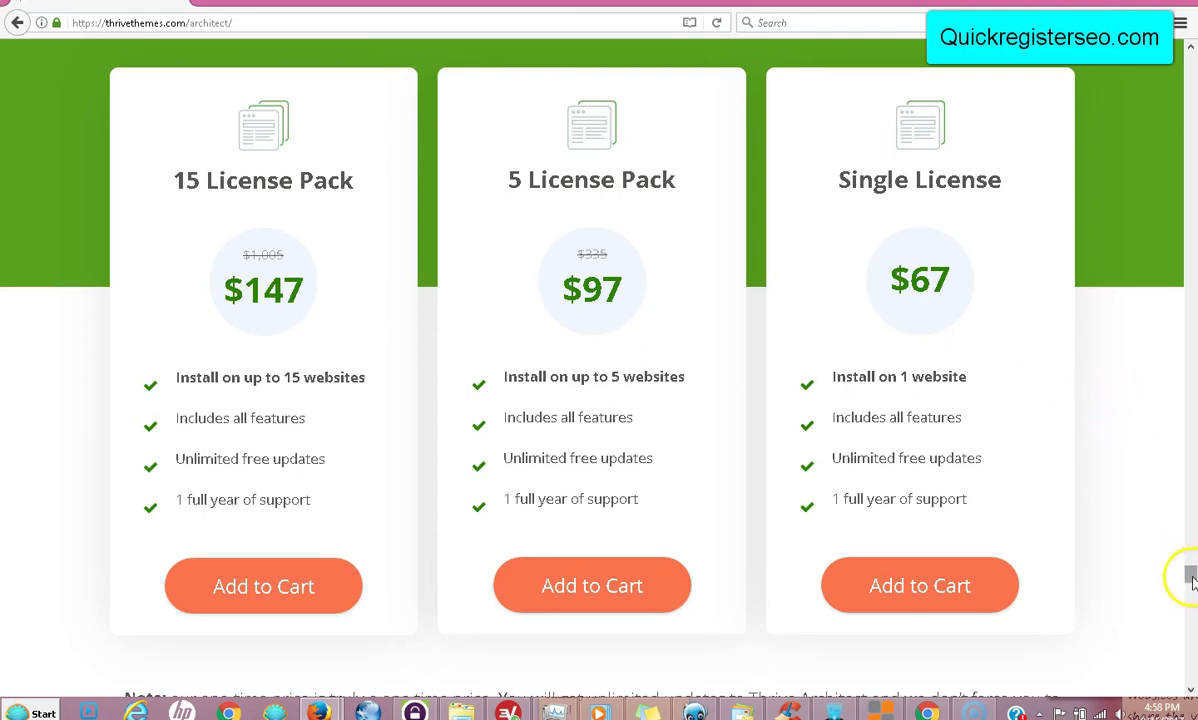
mouse_move(1192, 576)
mouse_down()
mouse_move(1192, 92)
mouse_move(1192, 572)
mouse_up()
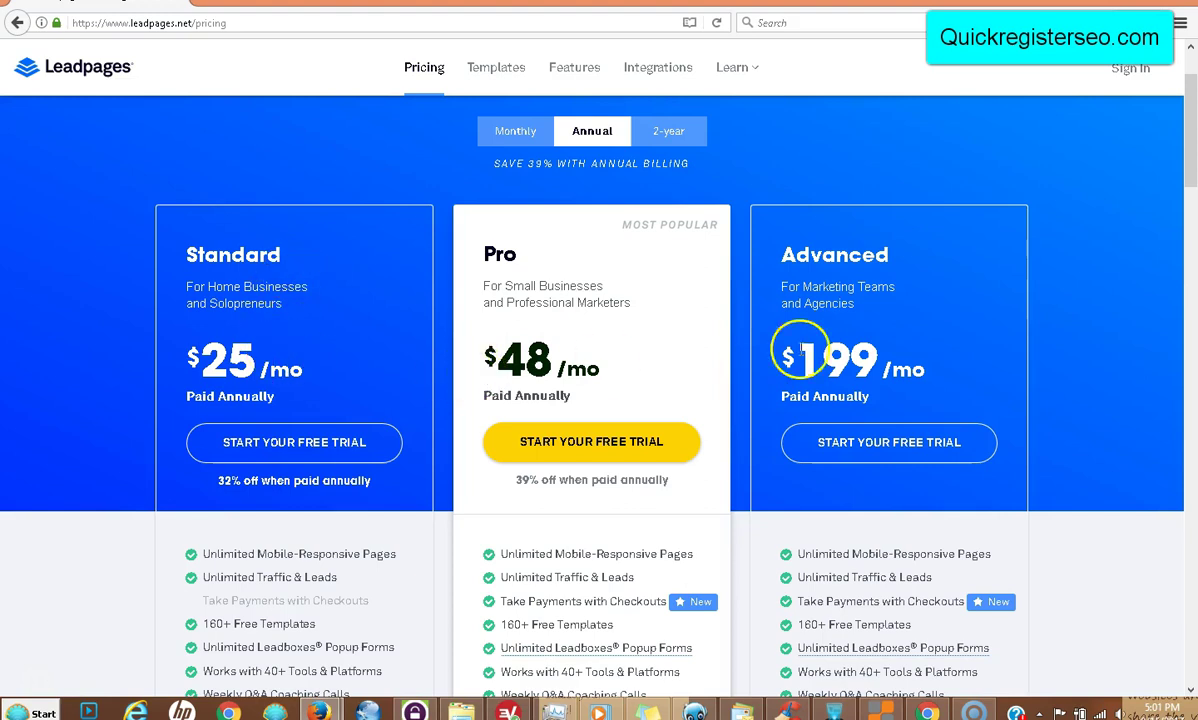
Compare the prices and features of the Leadpages plans, and return to the Google results for "leadpages"
scroll(1193, 155, down, 3)
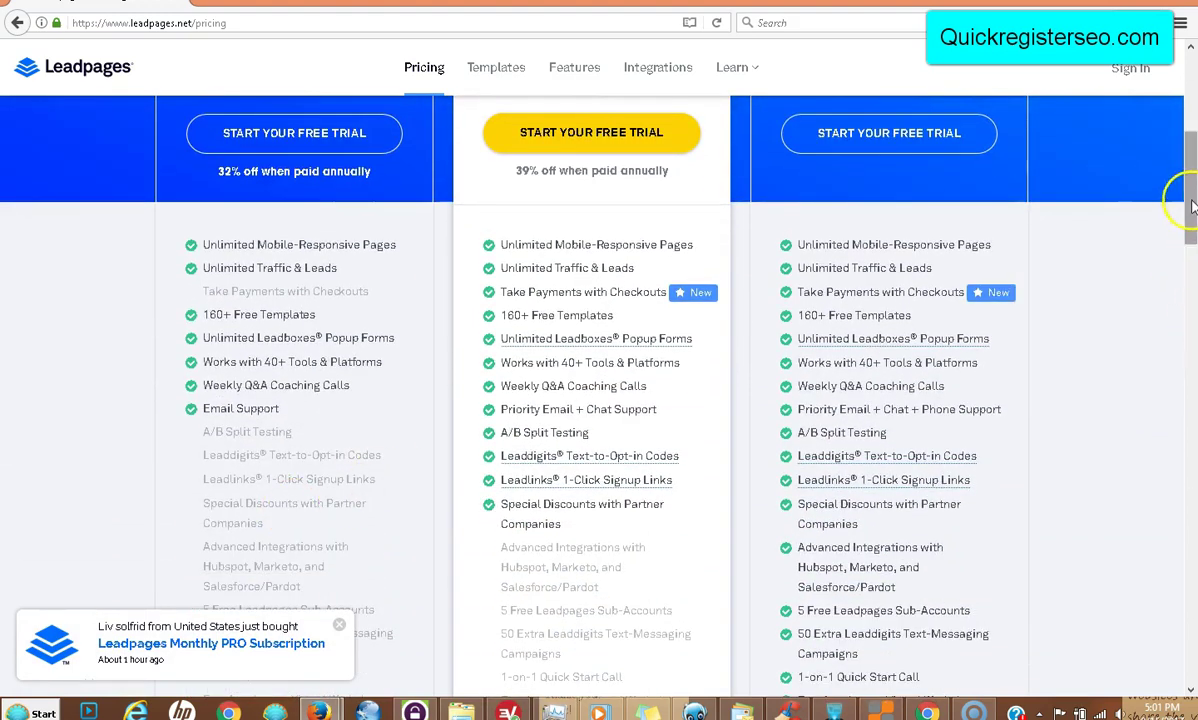
drag(1193, 193, 1192, 122)
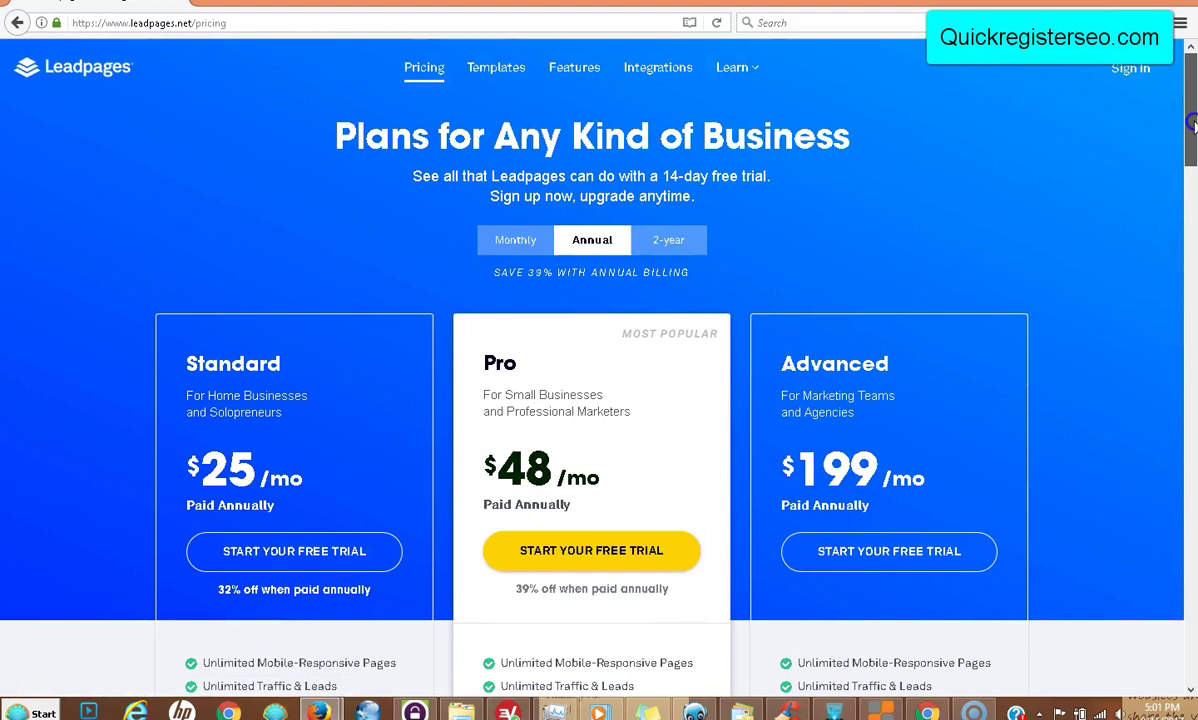
drag(1192, 122, 1193, 156)
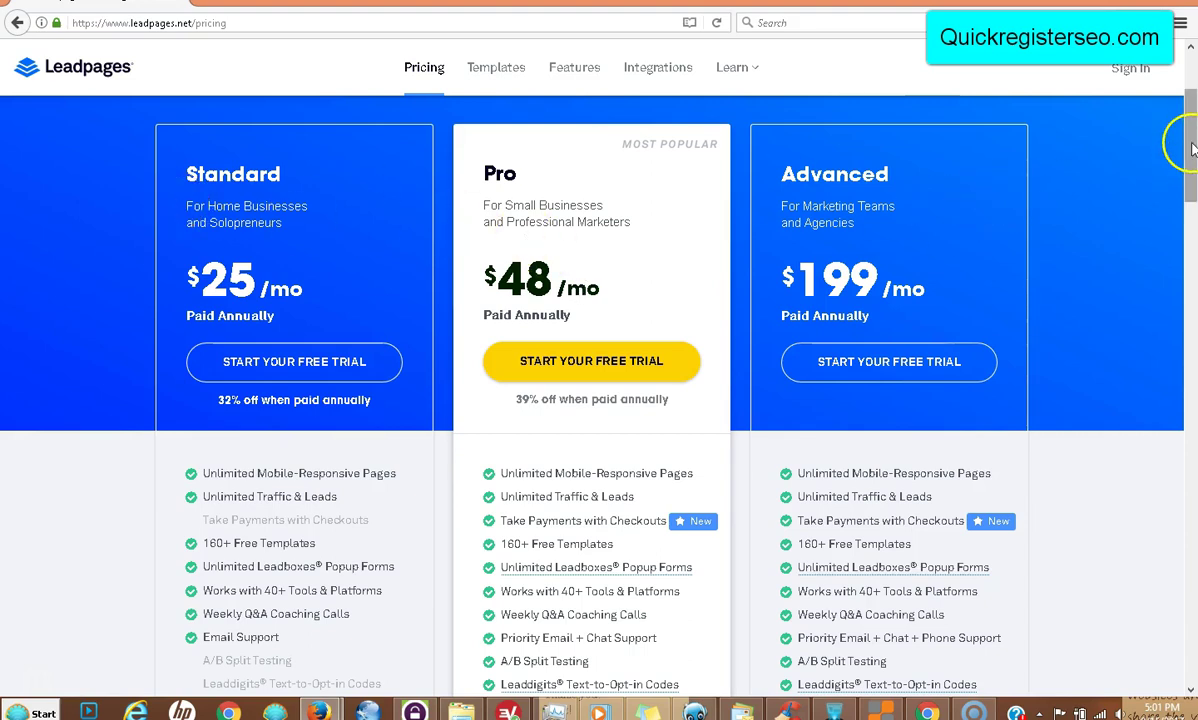
mouse_move(1190, 148)
mouse_down()
mouse_move(1192, 180)
mouse_move(1191, 137)
mouse_up()
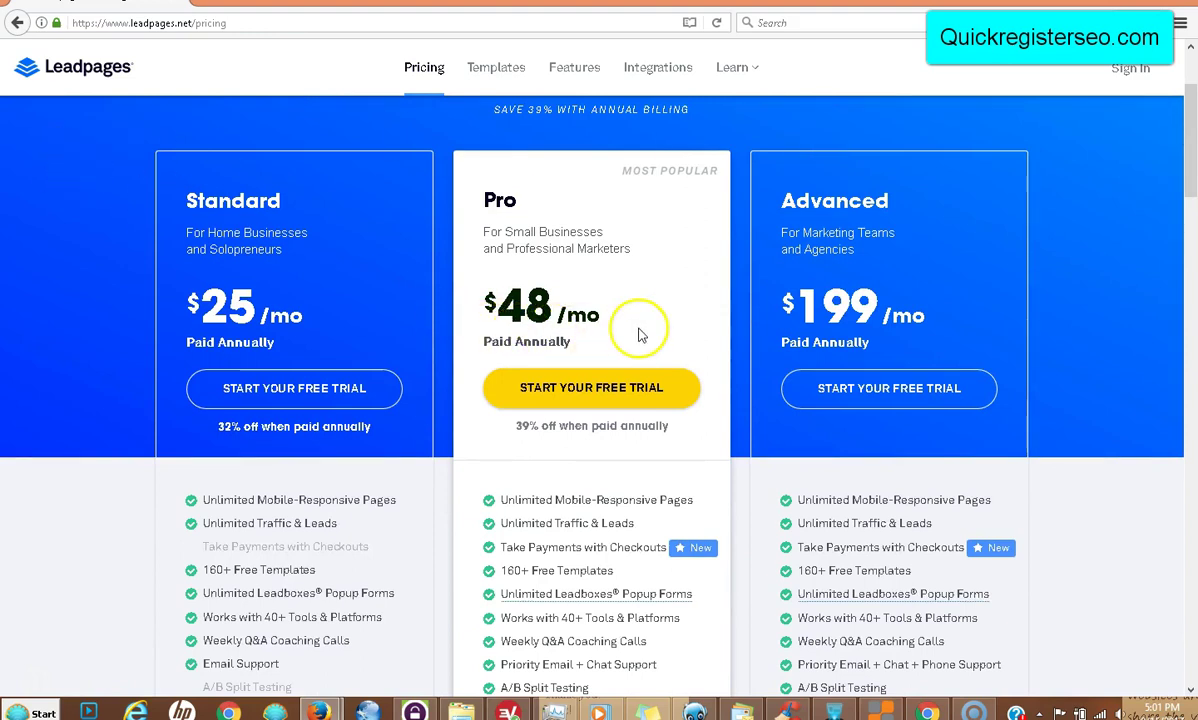
click(17, 23)
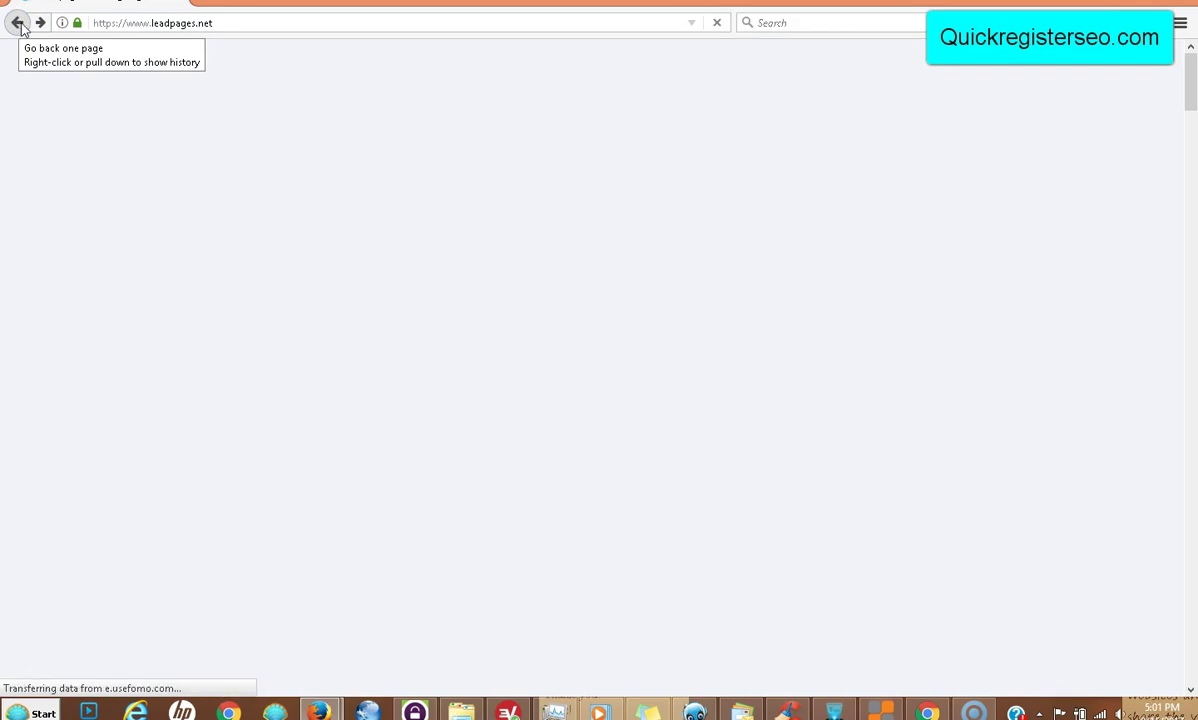
click(17, 23)
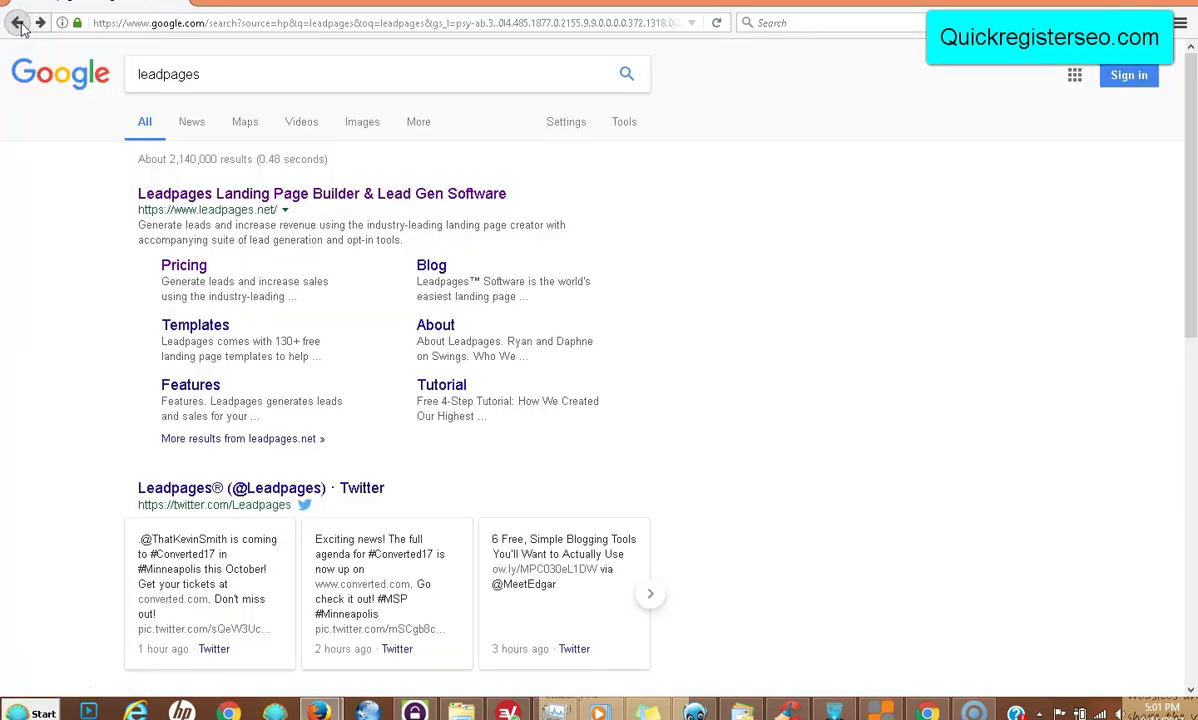